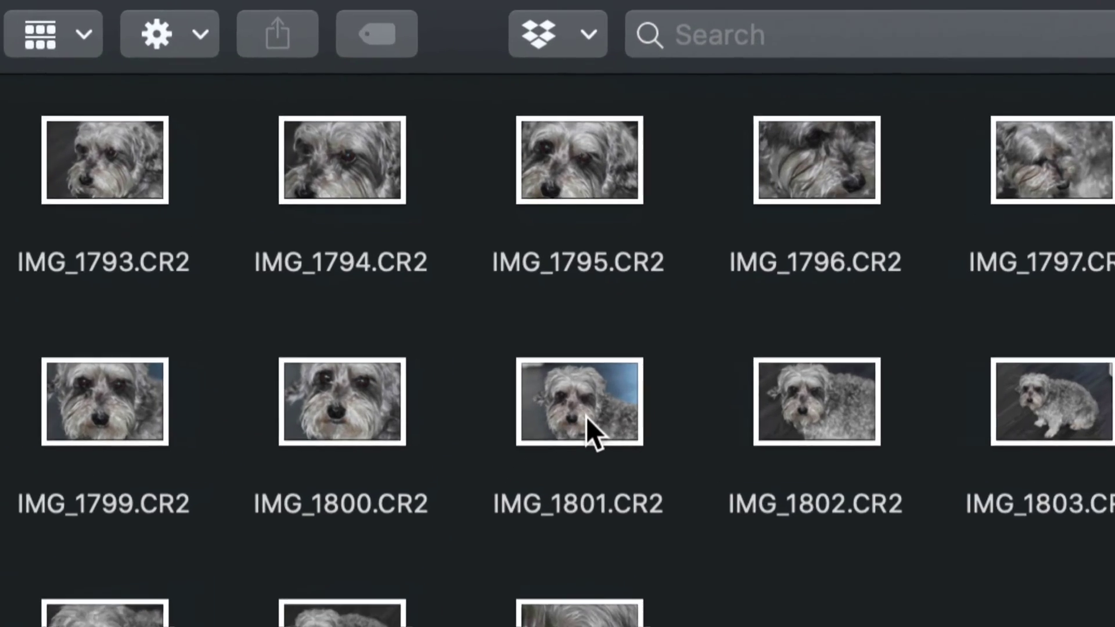
# Step: Open IMG_1801.CR2 with Preview and reposition its window toward the middle of the desktop
pyautogui.click(573, 401)
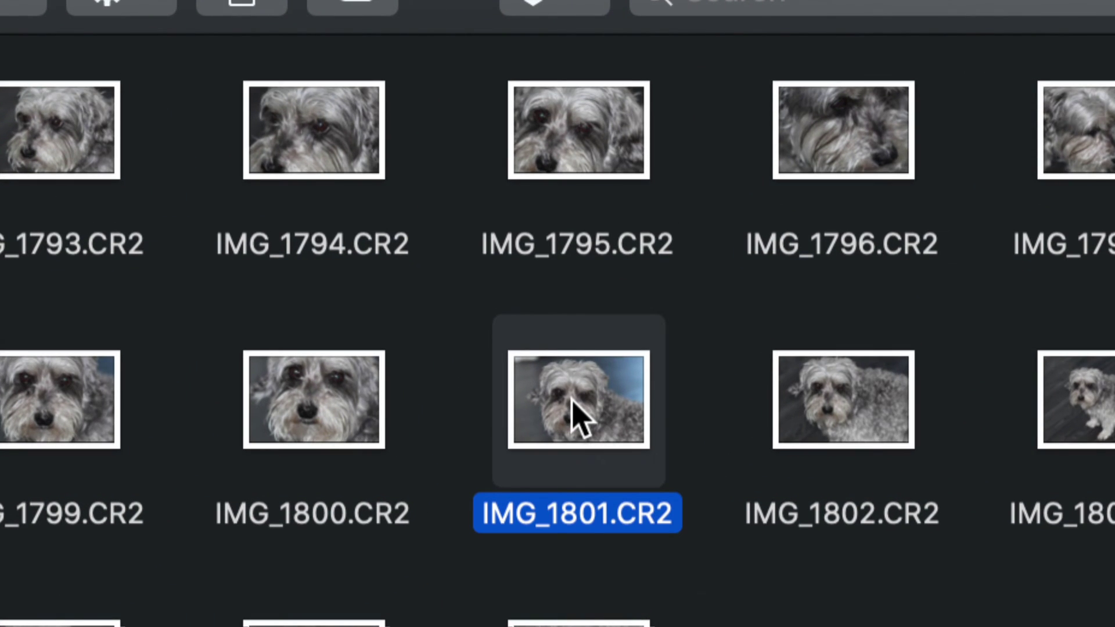
pyautogui.rightClick(580, 419)
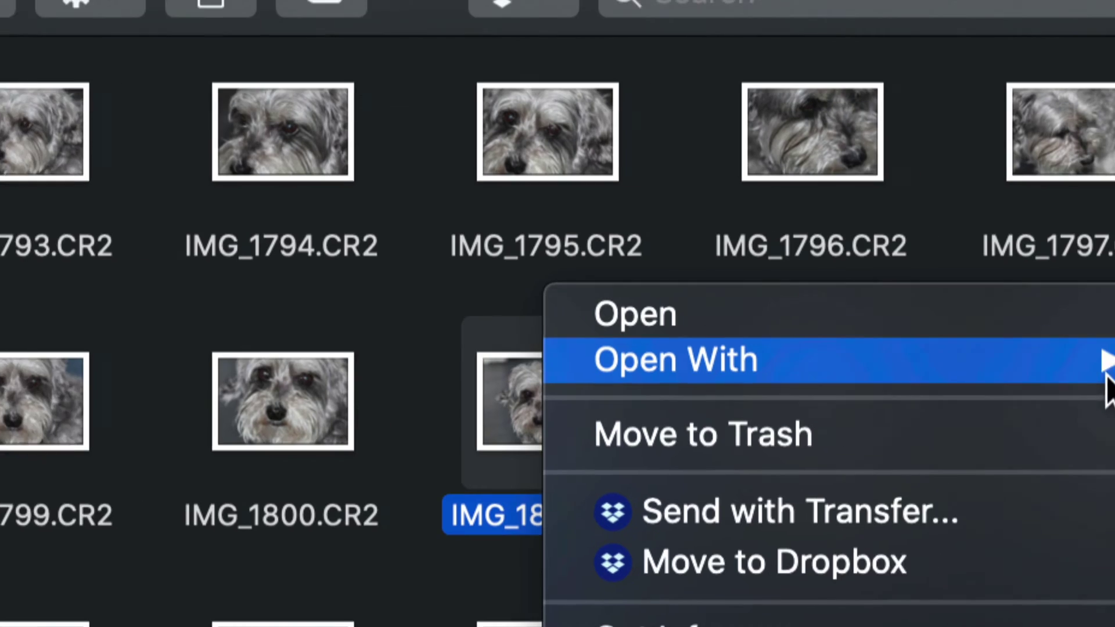
pyautogui.moveTo(1106, 386)
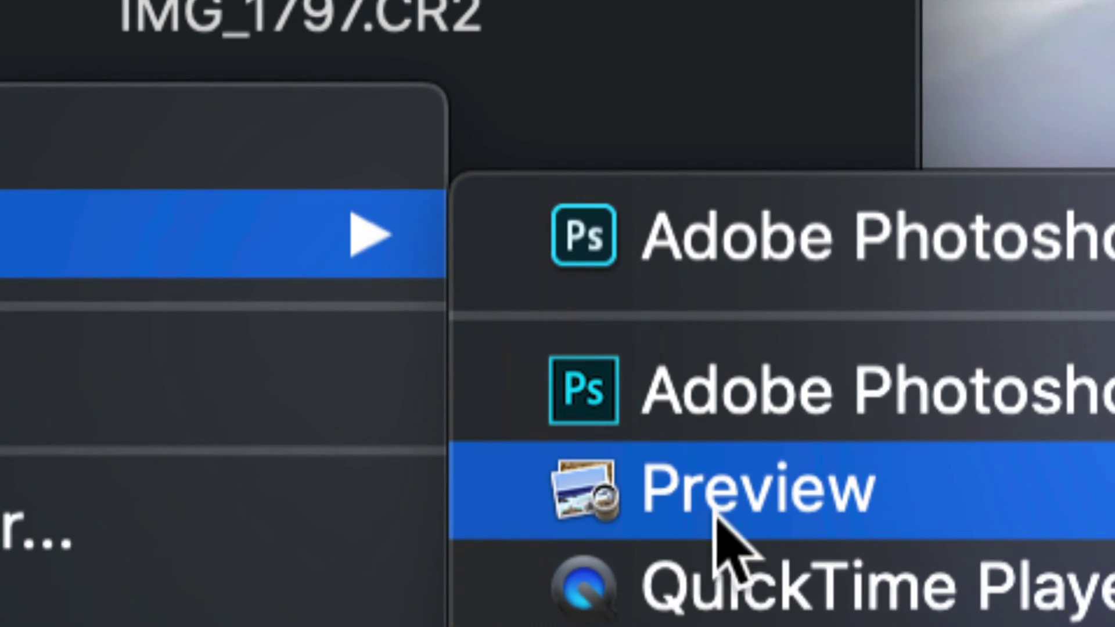
pyautogui.click(712, 511)
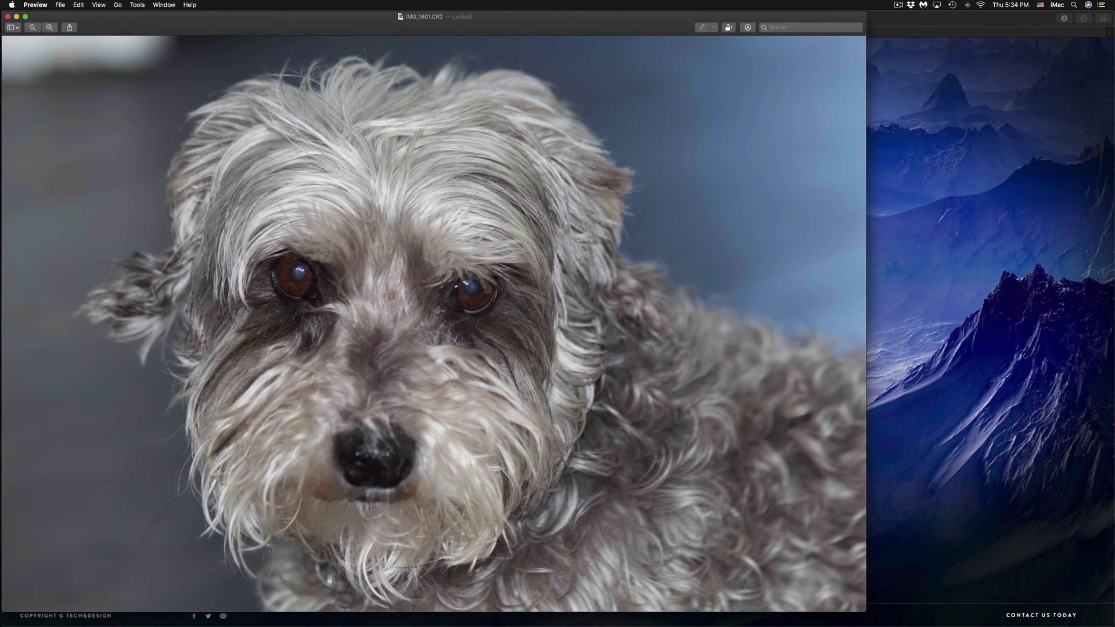
pyautogui.moveTo(157, 19); pyautogui.dragTo(277, 17)
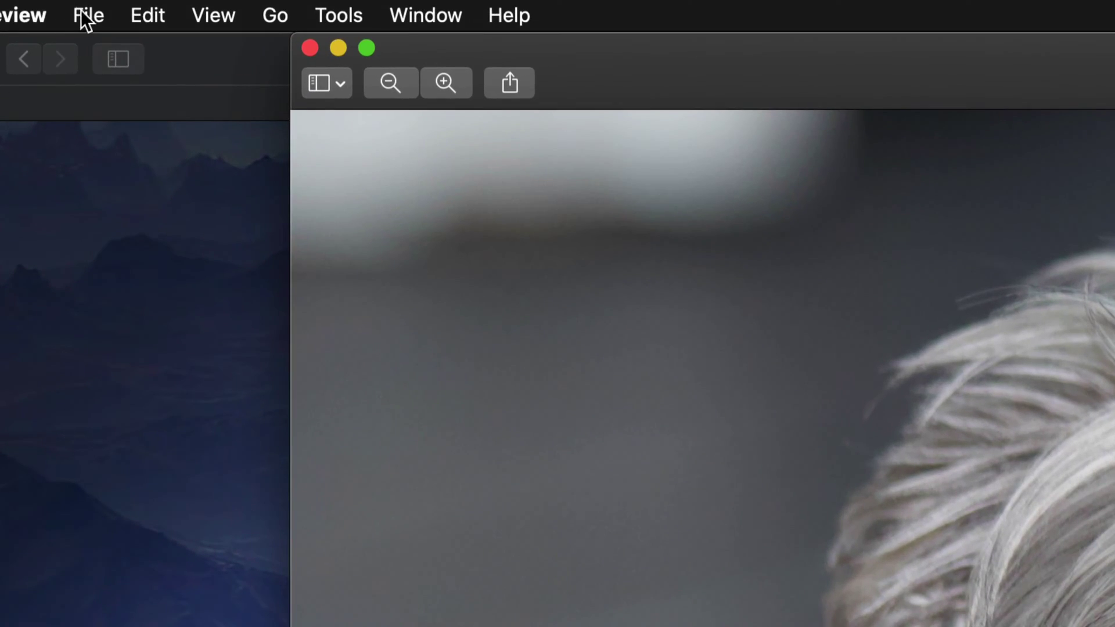
# Step: Start exporting the open image and create a new destination folder named "other" inside "untitled folder"
pyautogui.click(66, 7)
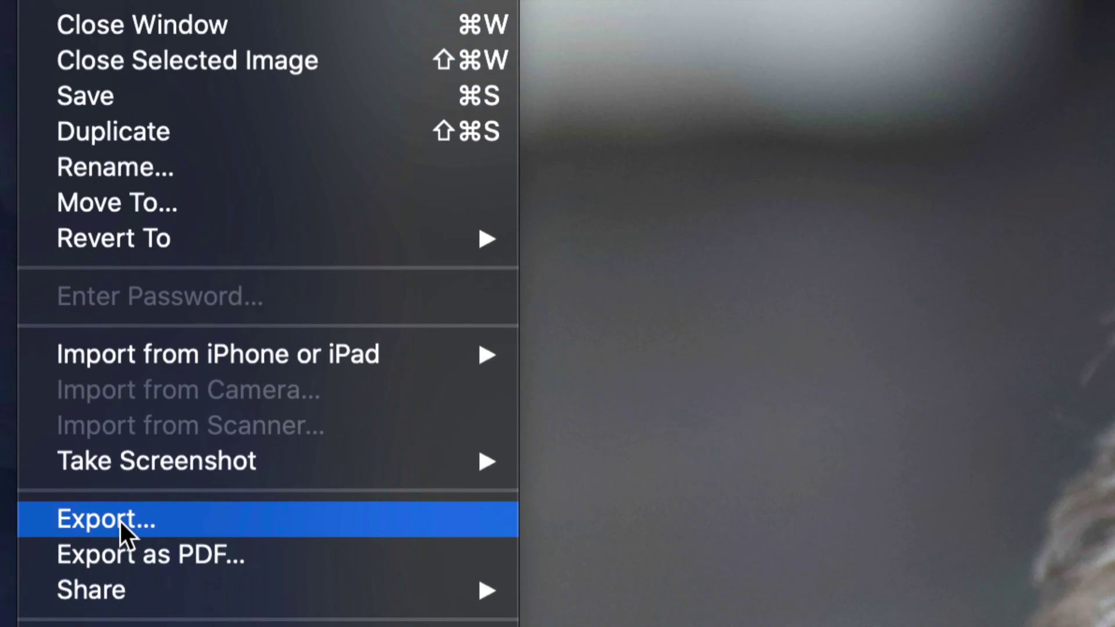
pyautogui.click(119, 519)
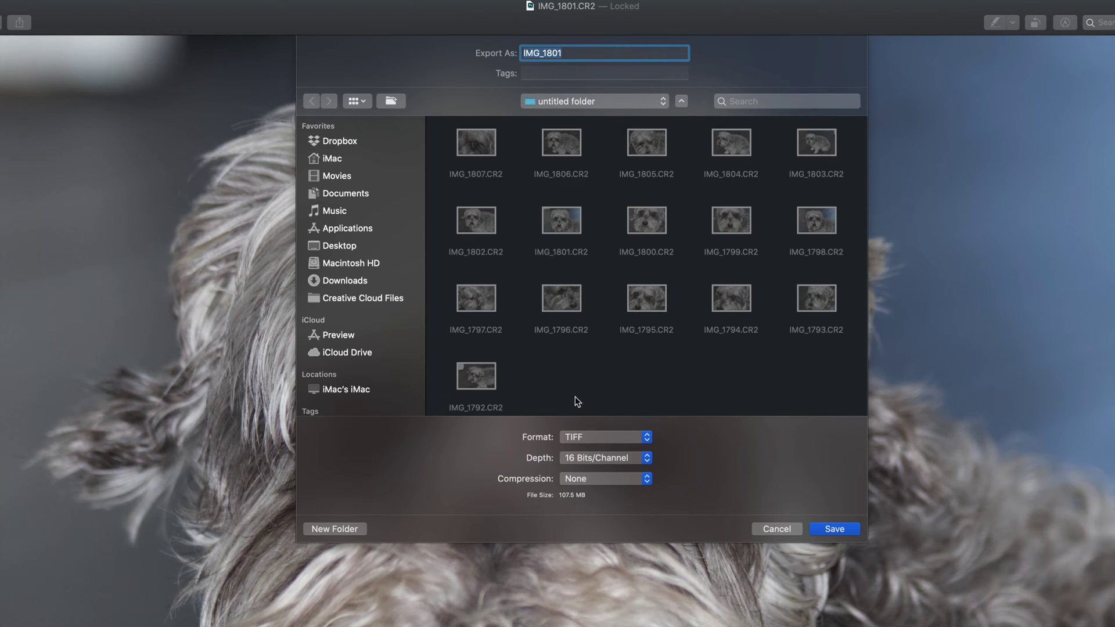
pyautogui.click(325, 529)
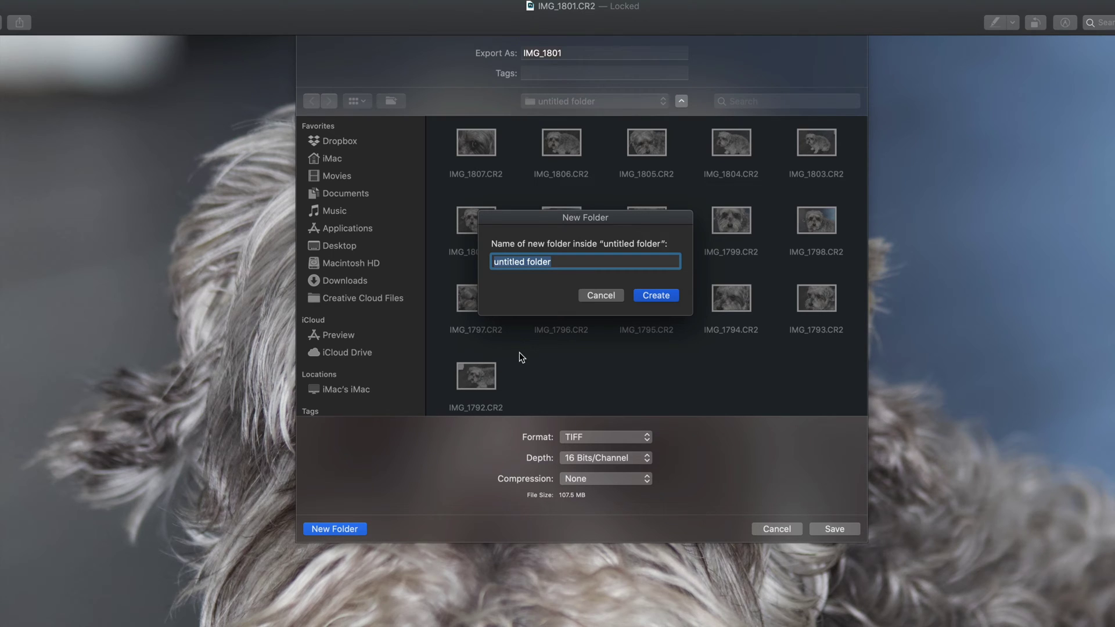
pyautogui.write('other')
pyautogui.click(666, 299)
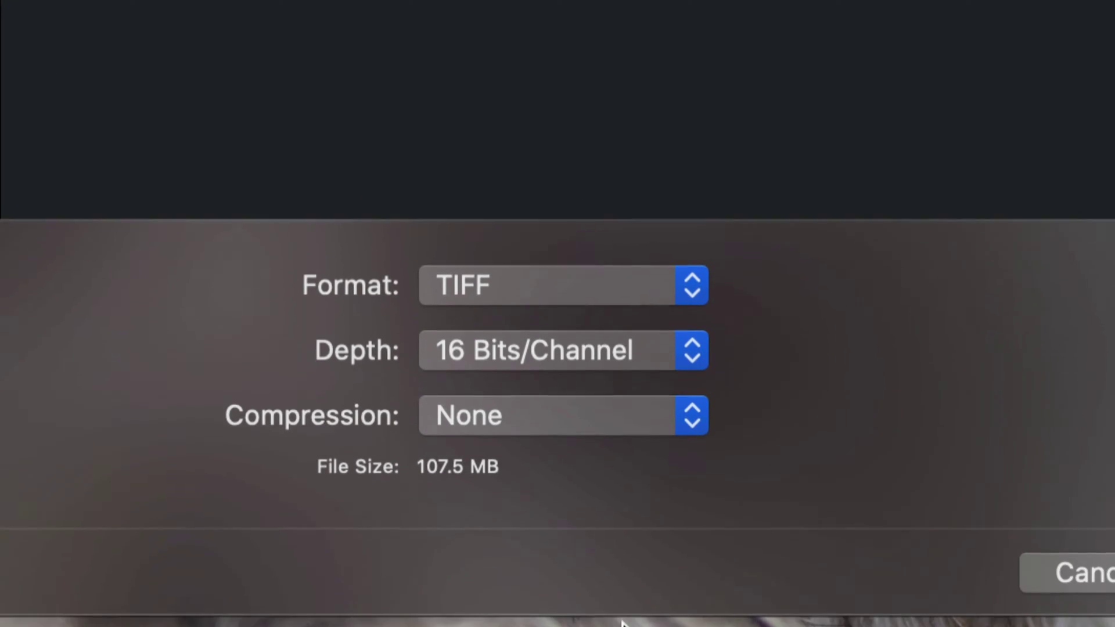
# Step: Export the image as a JPEG with 8 Bits/Channel depth and the best quality, saving it in the "other" folder
pyautogui.click(690, 280)
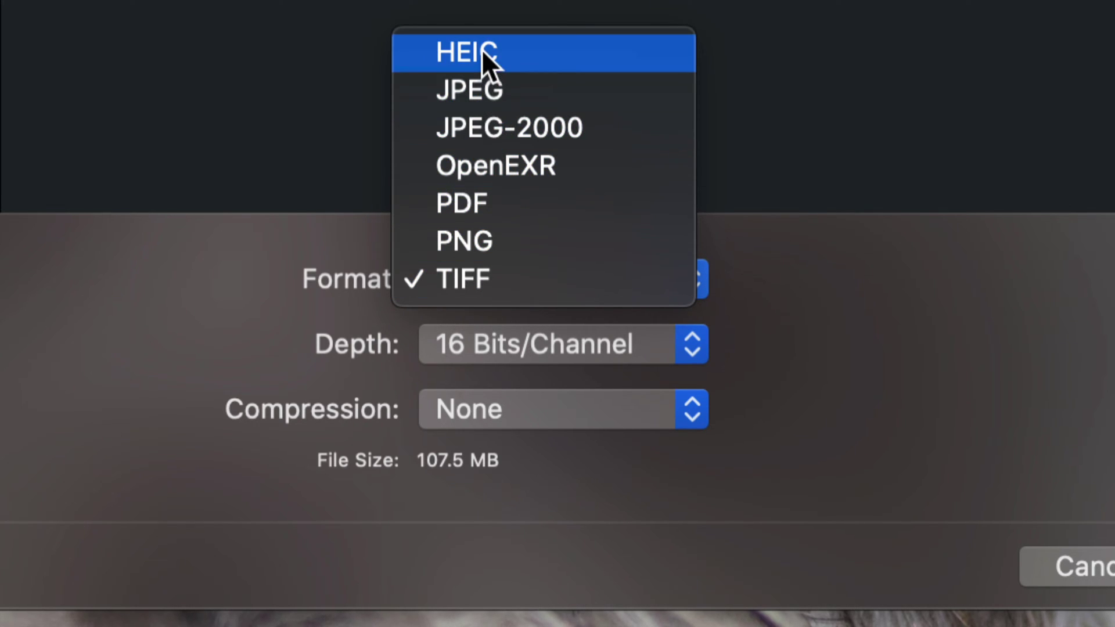
pyautogui.click(480, 85)
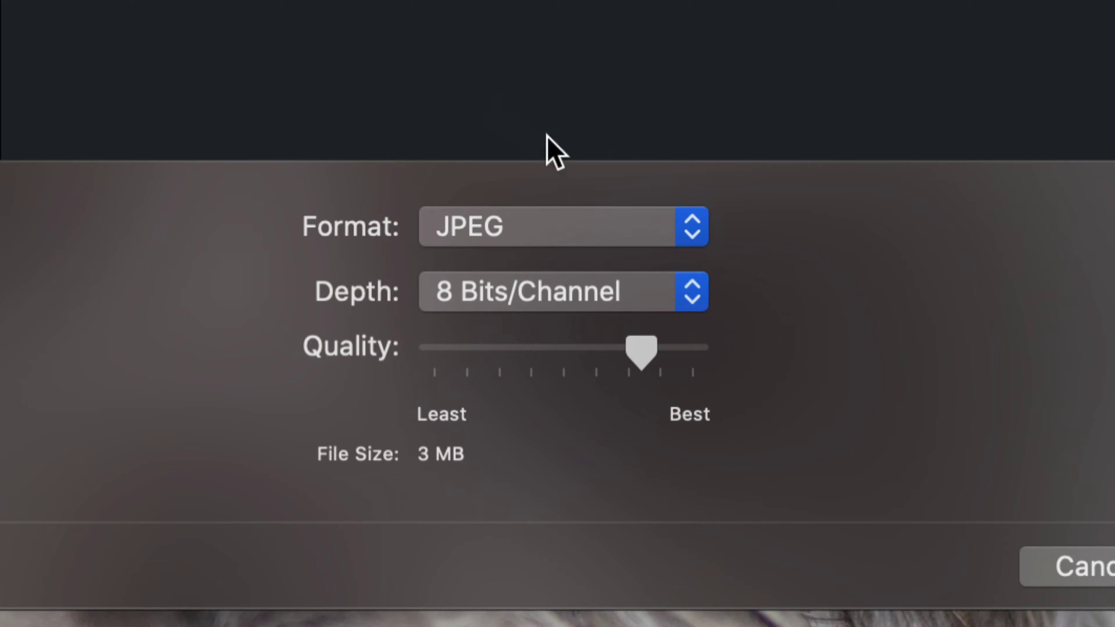
pyautogui.moveTo(635, 356); pyautogui.dragTo(719, 352)
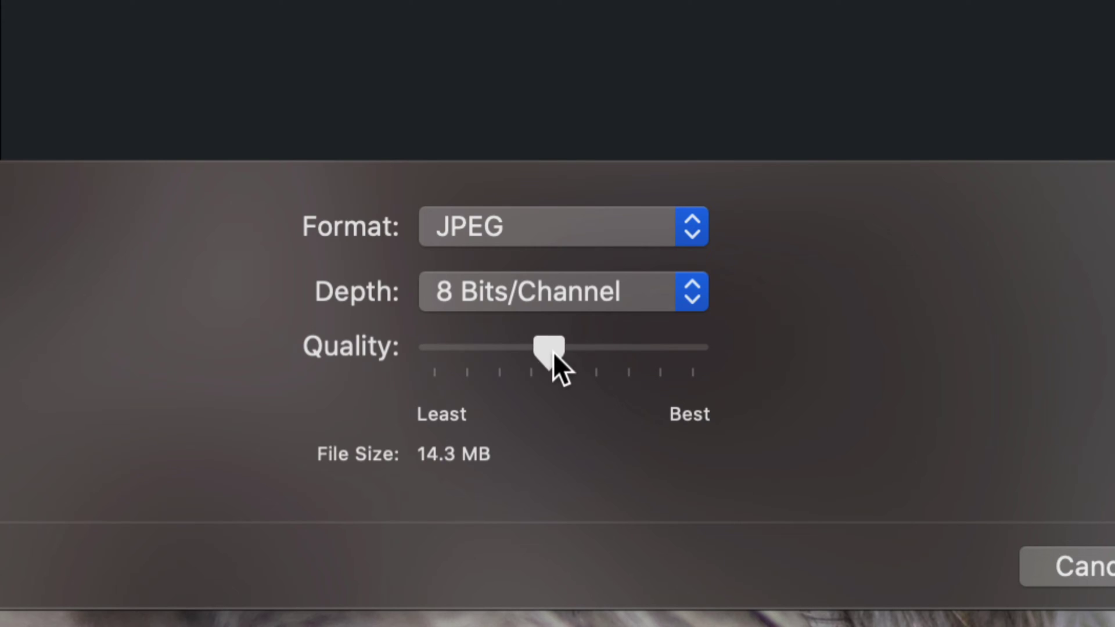
pyautogui.moveTo(499, 356); pyautogui.dragTo(713, 351)
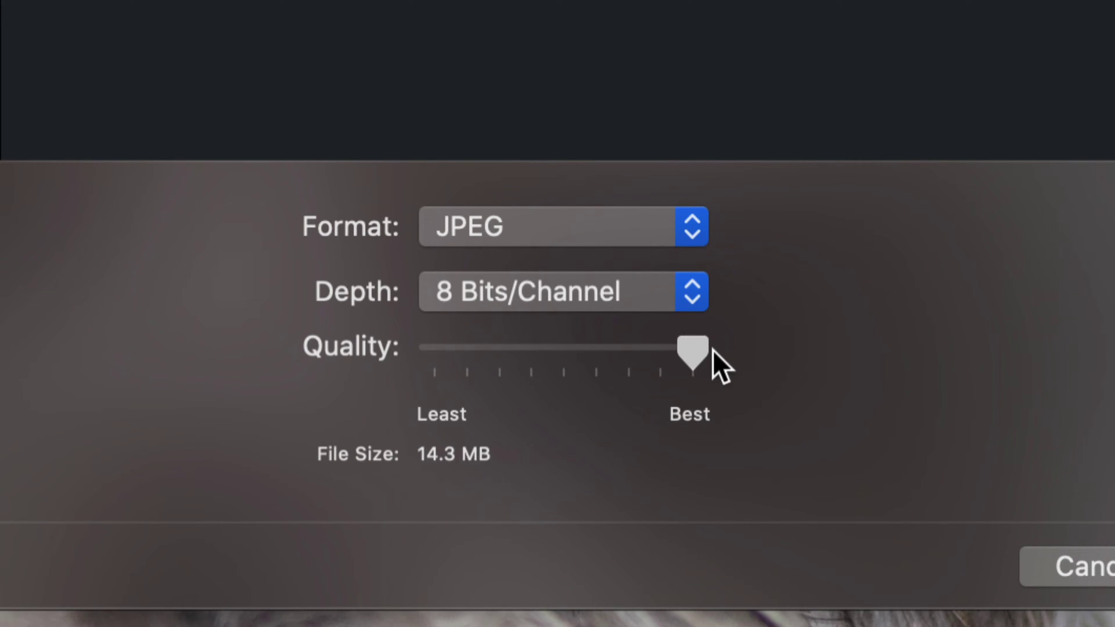
pyautogui.click(691, 298)
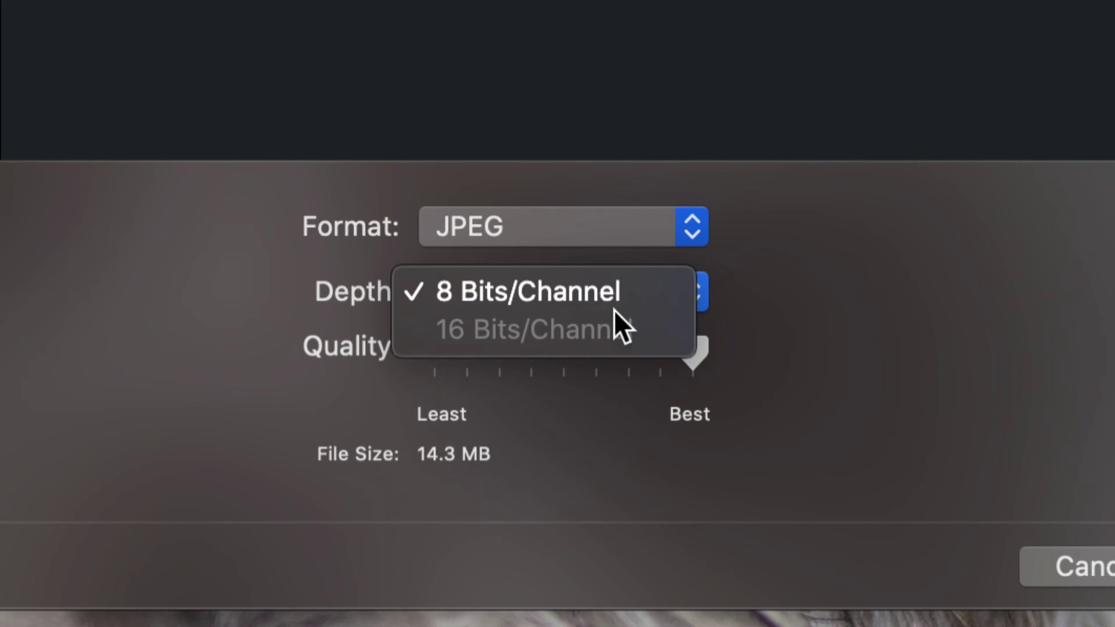
pyautogui.click(732, 308)
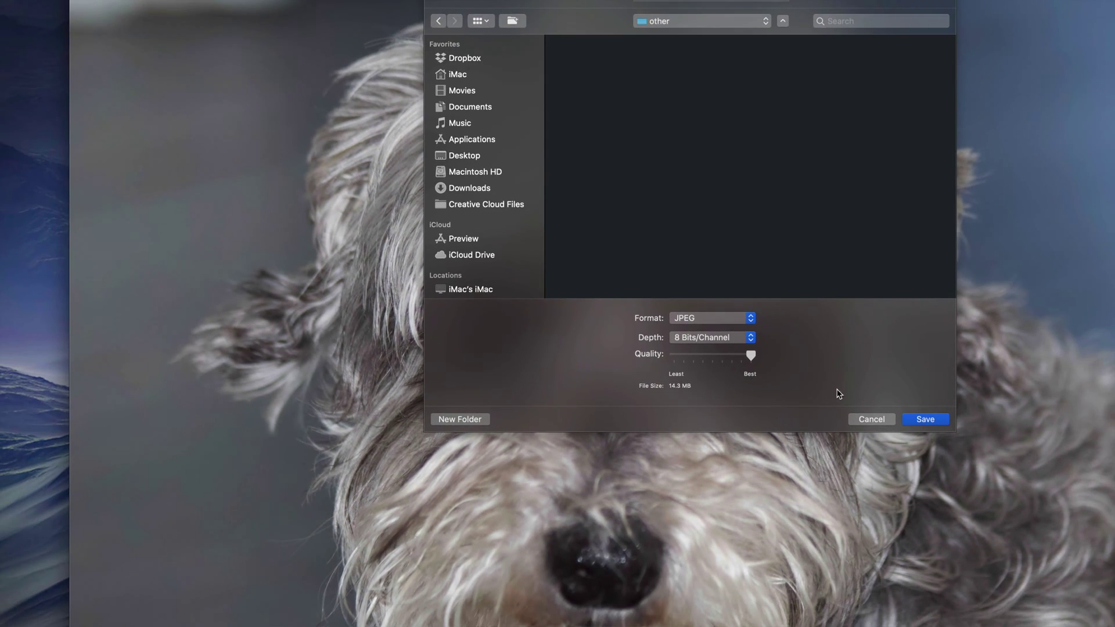
pyautogui.click(926, 419)
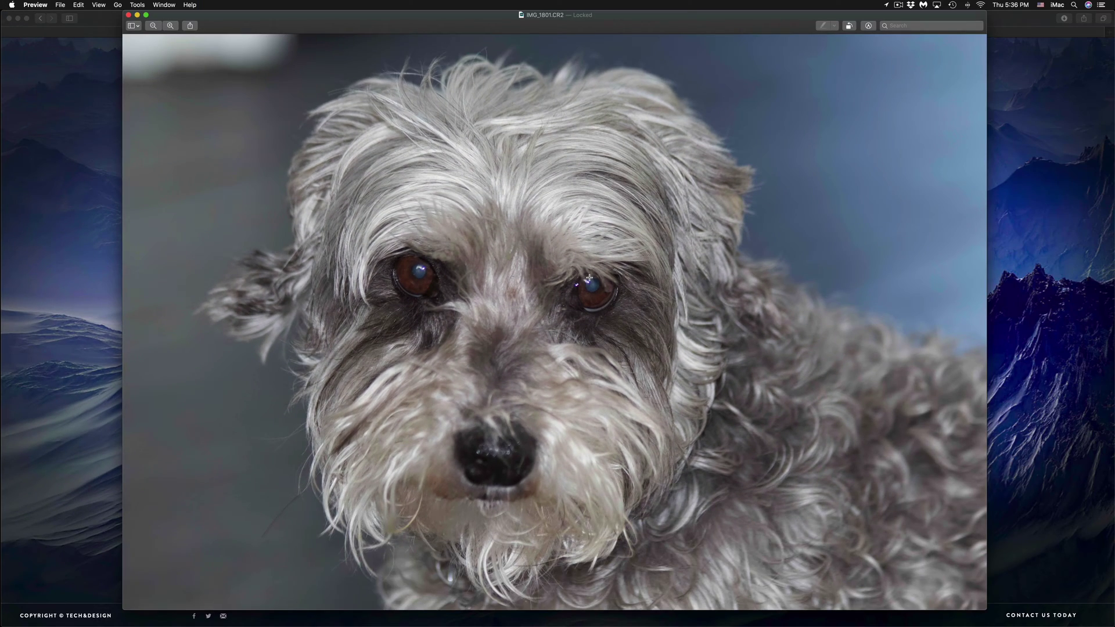
# Step: Switch to the Finder window, open the "other" folder and select the exported IMG_1801 file
pyautogui.hotkey('ctrl', 'Up')
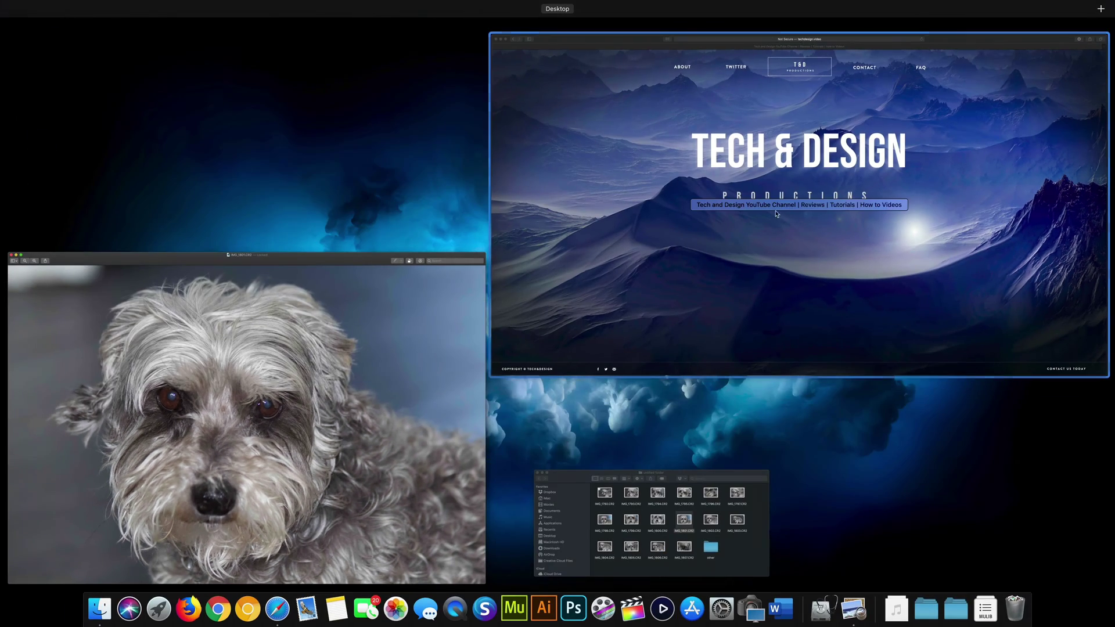
pyautogui.click(711, 508)
pyautogui.moveTo(600, 353); pyautogui.dragTo(613, 202)
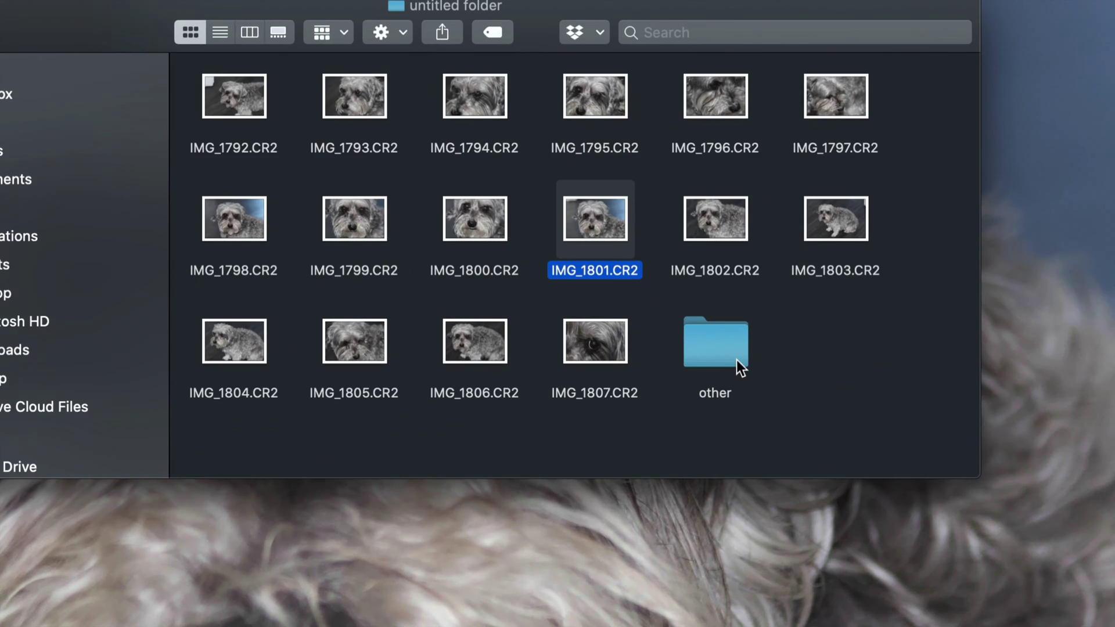
pyautogui.click(734, 344)
pyautogui.doubleClick(713, 347)
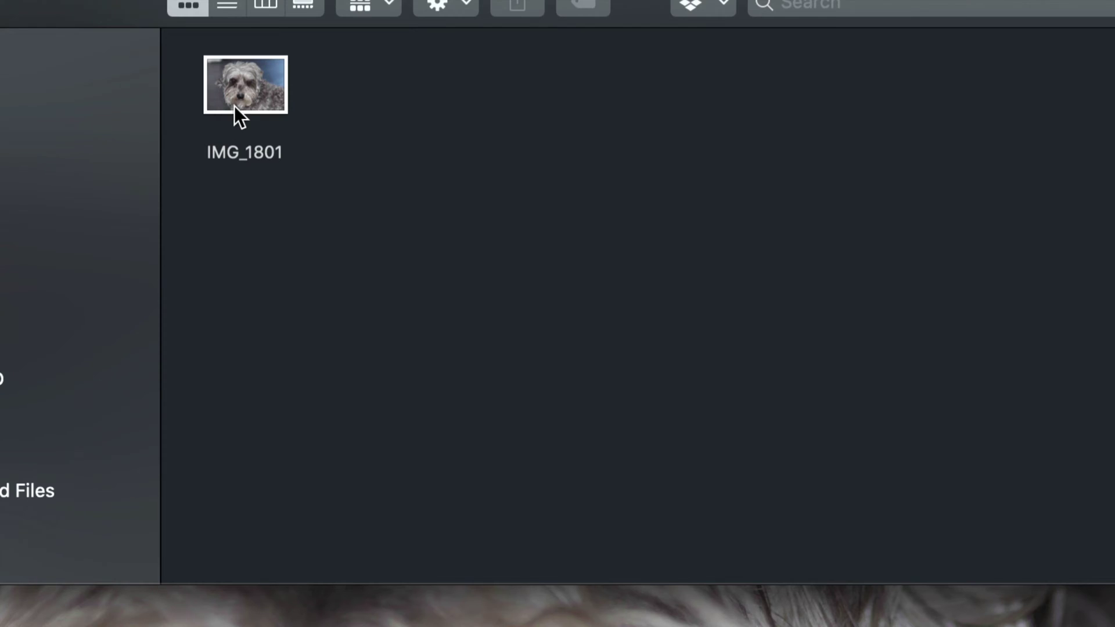
pyautogui.click(224, 111)
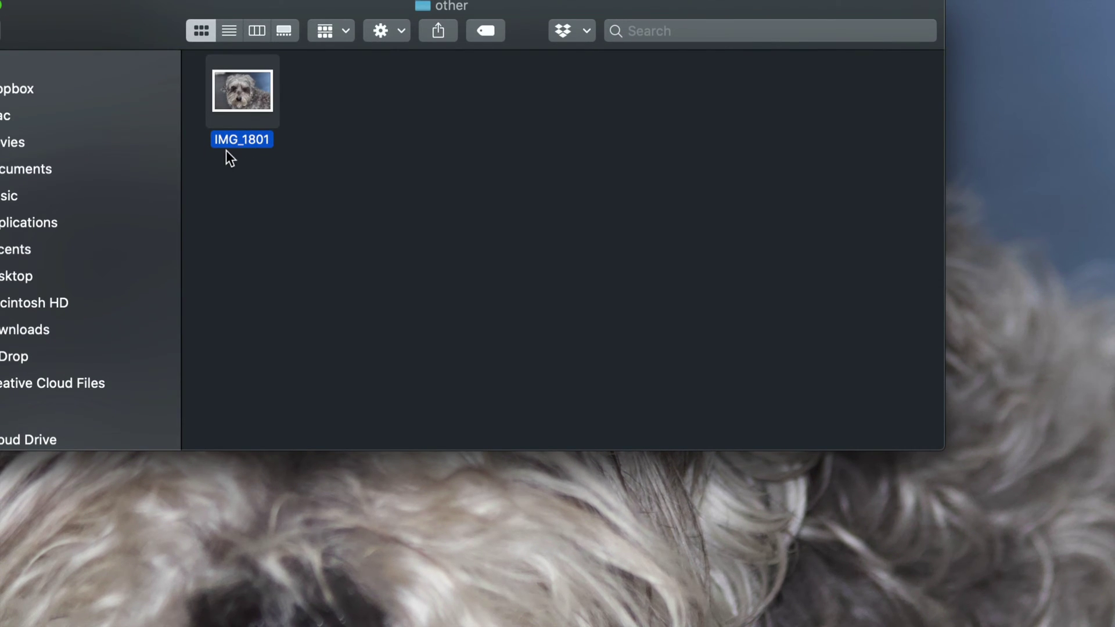
# Step: Examine the exported IMG_1801 file's info for its kind, size and dimensions, and close the info window
pyautogui.rightClick(269, 108)
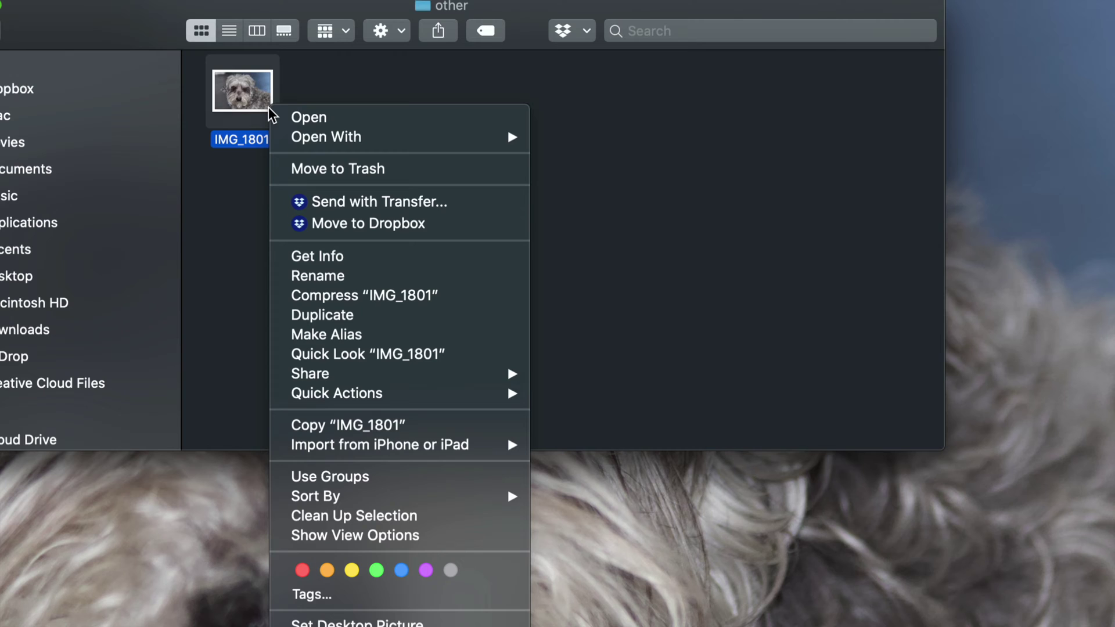
pyautogui.click(394, 260)
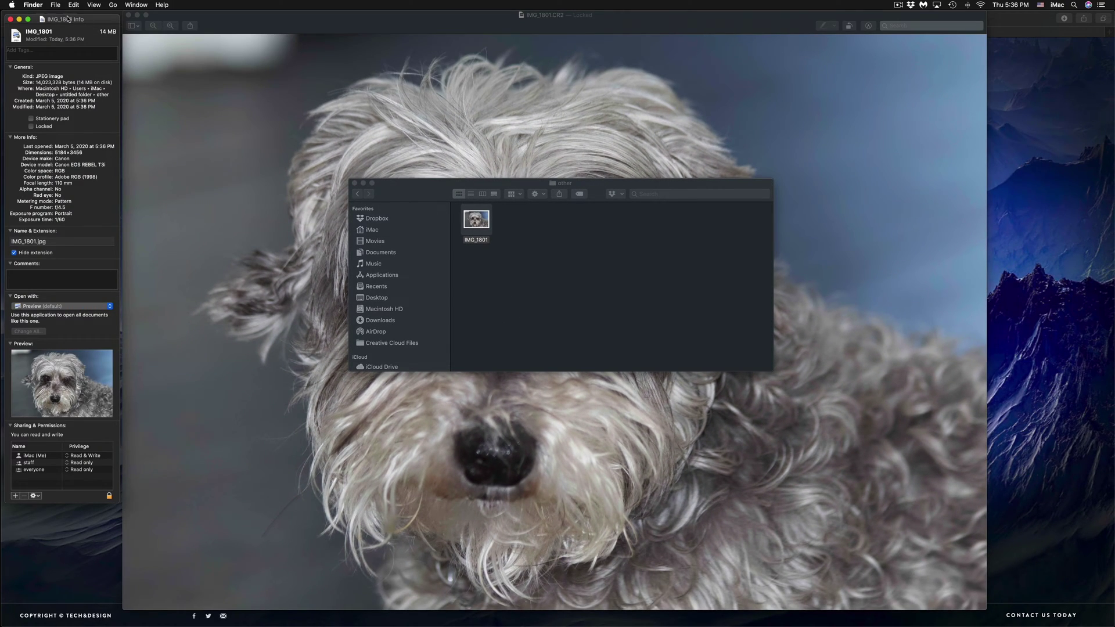
pyautogui.moveTo(68, 19); pyautogui.dragTo(470, 74)
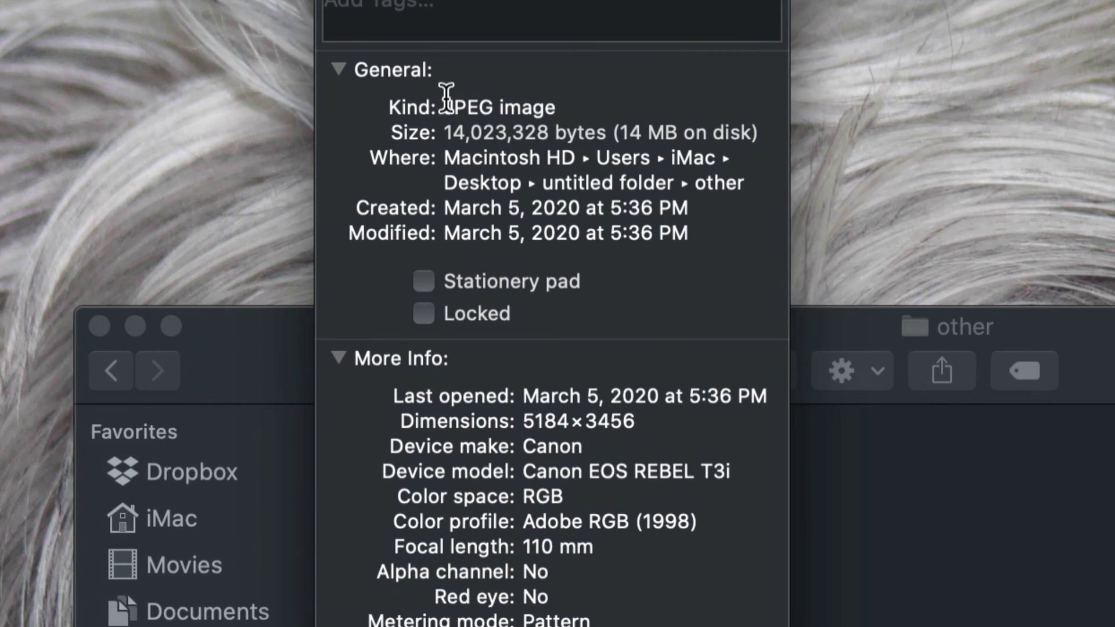
pyautogui.moveTo(429, 82); pyautogui.dragTo(475, 80)
pyautogui.moveTo(536, 106); pyautogui.dragTo(553, 107)
pyautogui.click(561, 114)
pyautogui.tripleClick(508, 106)
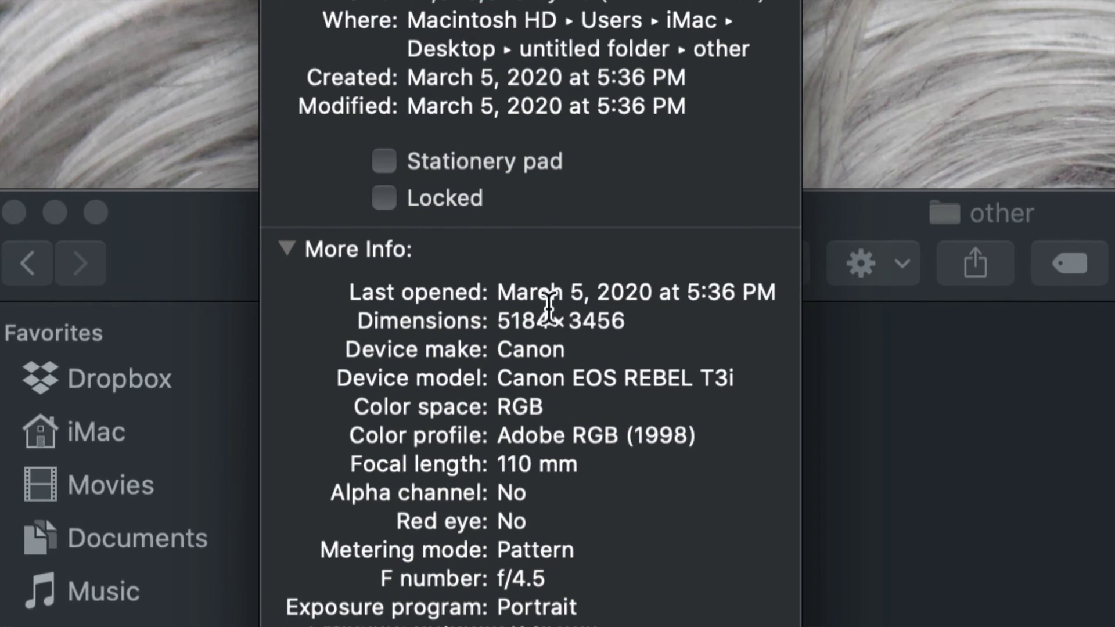
pyautogui.tripleClick(516, 306)
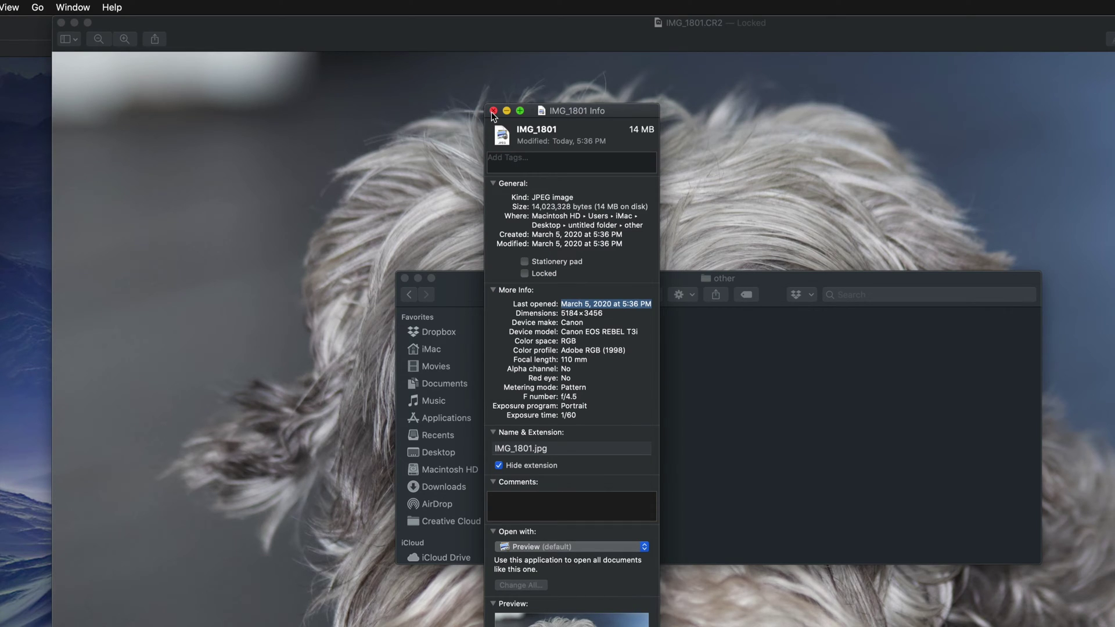
pyautogui.click(493, 110)
pyautogui.rightClick(663, 448)
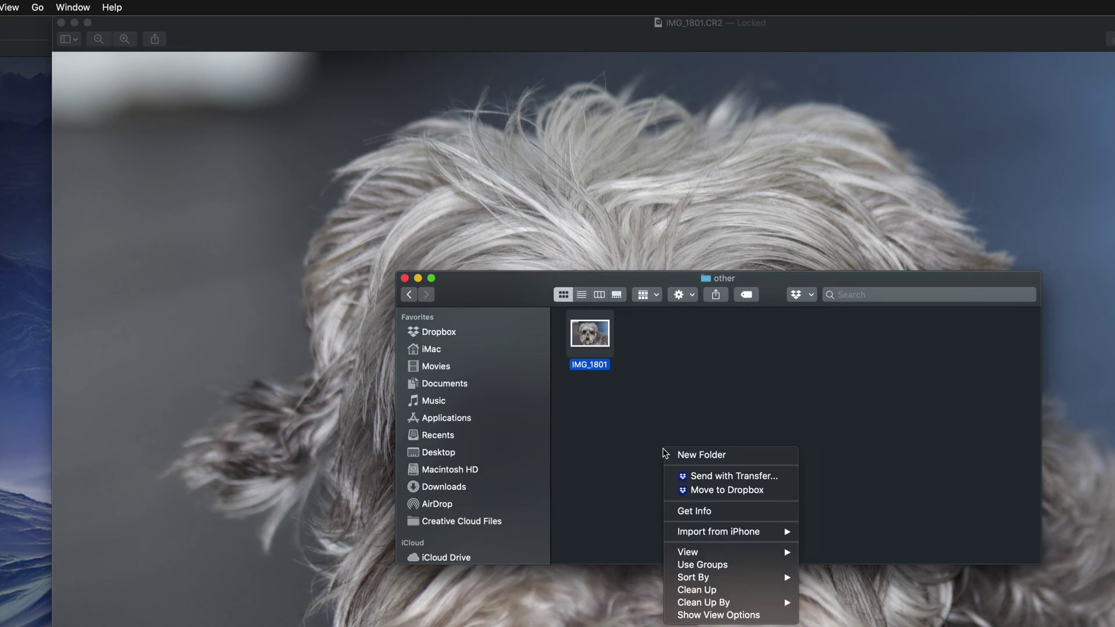
pyautogui.click(582, 414)
pyautogui.click(731, 395)
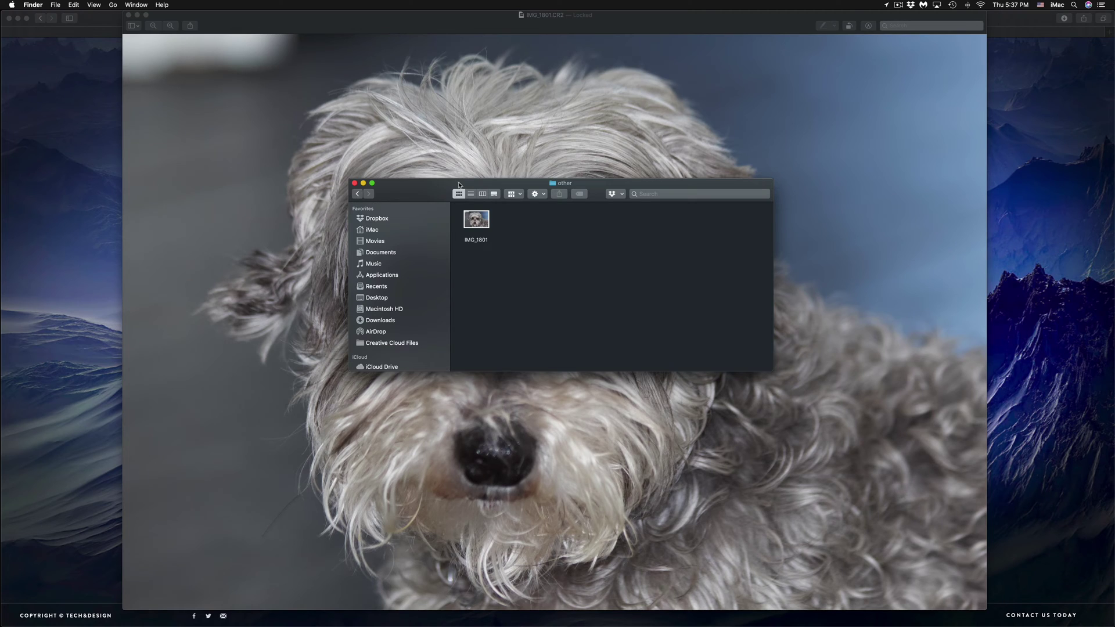
# Step: Return to "untitled folder" and close the IMG_1801.CR2 image window
pyautogui.click(359, 195)
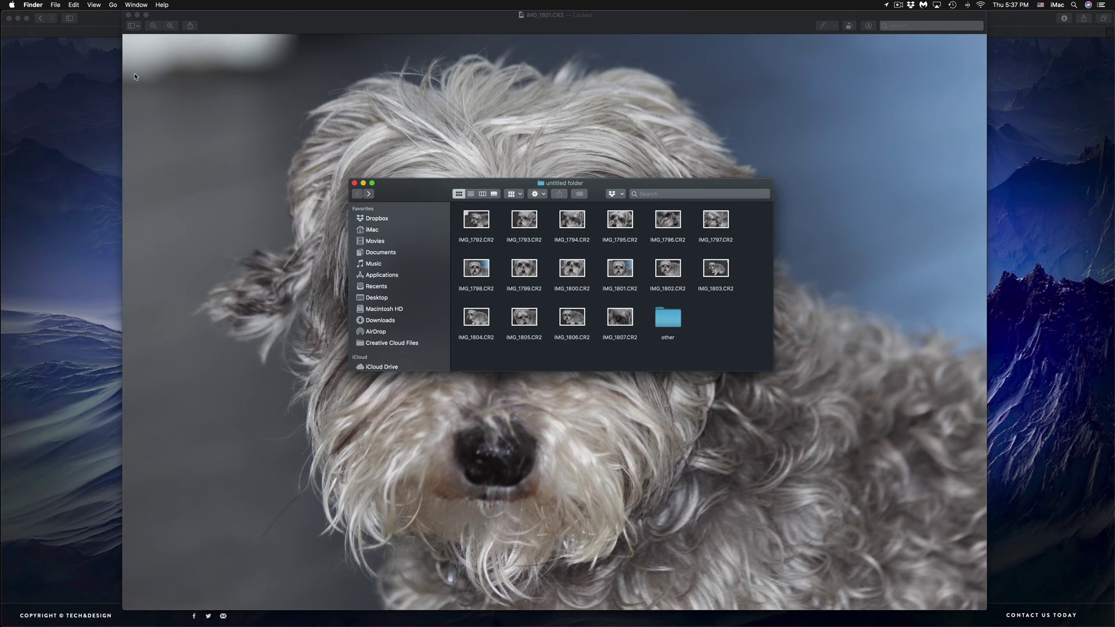
pyautogui.click(129, 15)
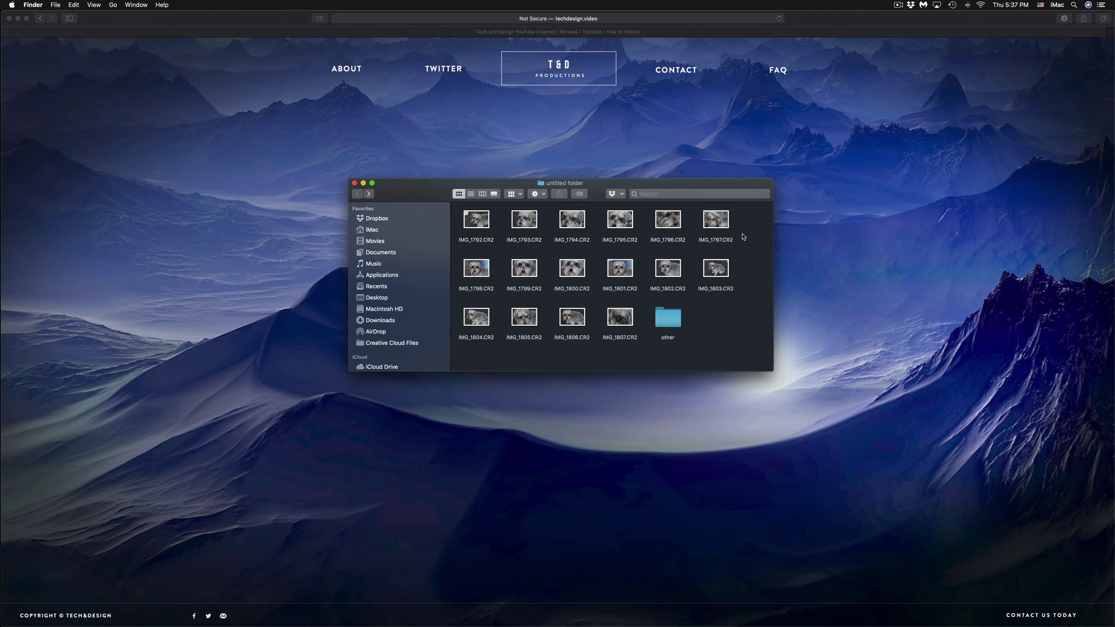
# Step: Select all CR2 files from IMG_1792 to IMG_1807, excluding the "other" folder, and open them together in Preview
pyautogui.moveTo(757, 221); pyautogui.dragTo(474, 285)
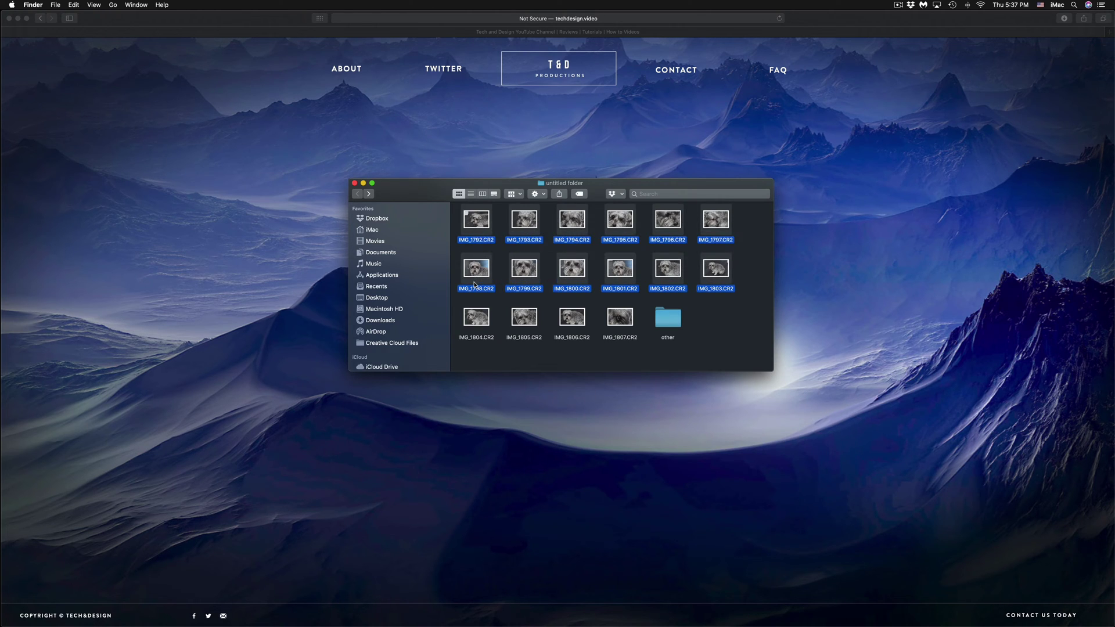
pyautogui.keyDown('super'); pyautogui.click(483, 317); pyautogui.keyUp('super')
pyautogui.keyDown('super'); pyautogui.click(537, 320); pyautogui.keyUp('super')
pyautogui.keyDown('super'); pyautogui.click(576, 320); pyautogui.keyUp('super')
pyautogui.keyDown('super'); pyautogui.click(610, 321); pyautogui.keyUp('super')
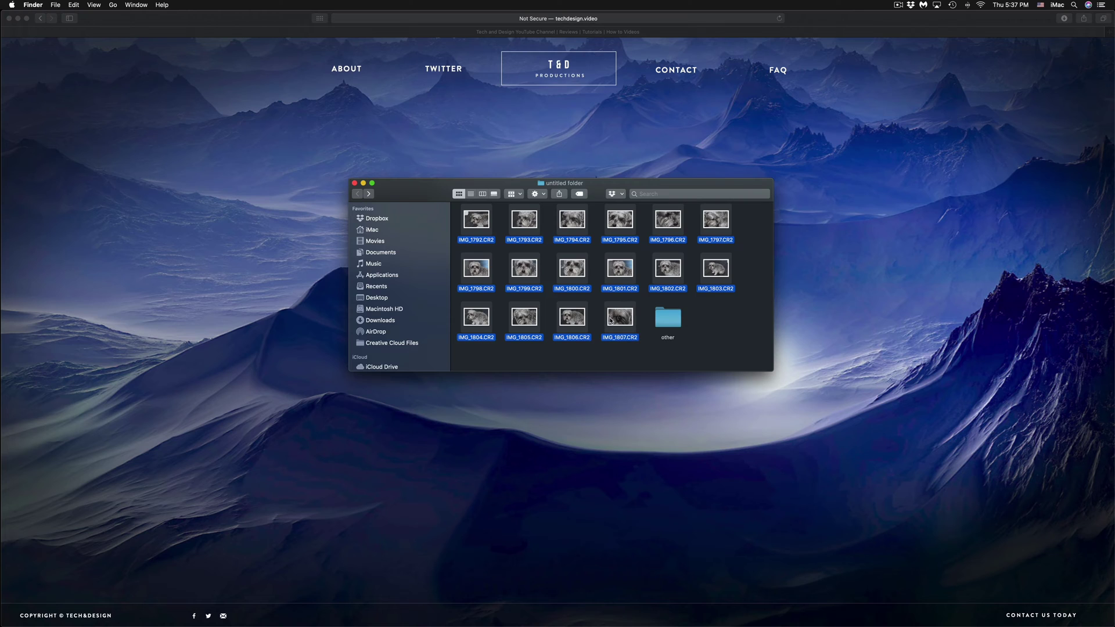
pyautogui.rightClick(610, 267)
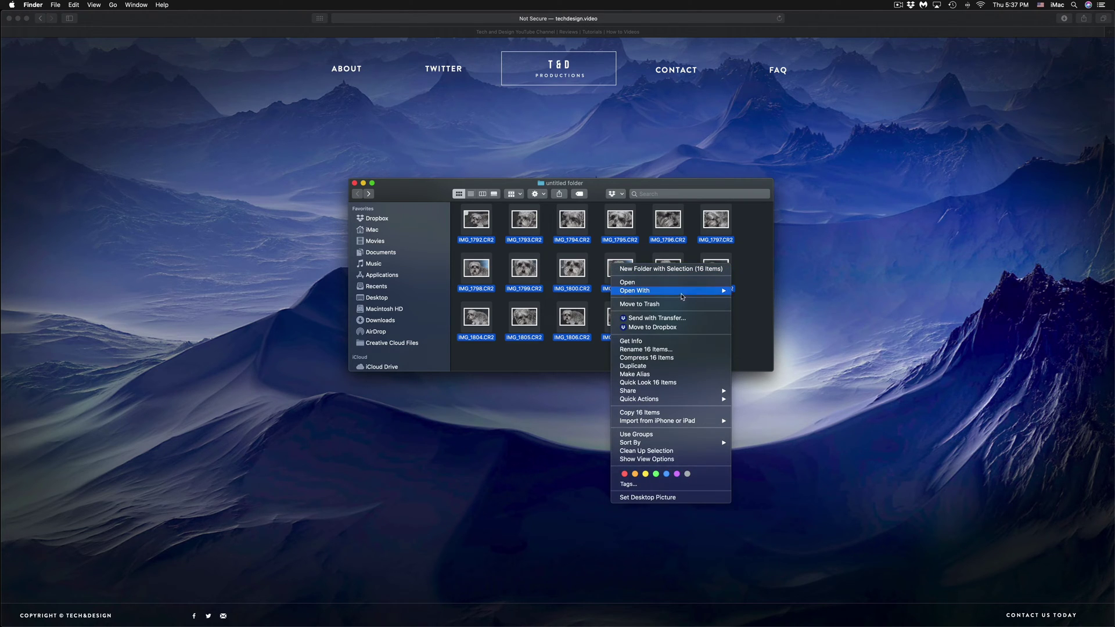
pyautogui.moveTo(690, 290)
pyautogui.click(760, 314)
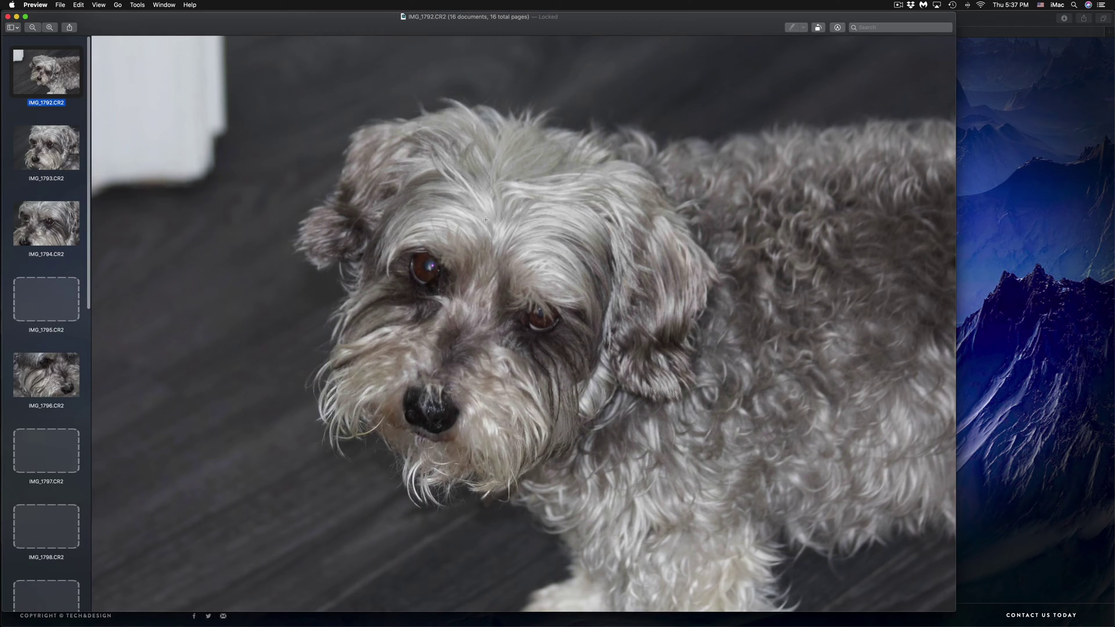
# Step: Select all the image thumbnails from IMG_1792.CR2 through IMG_1807.CR2
pyautogui.scroll(-15, 53, 154)
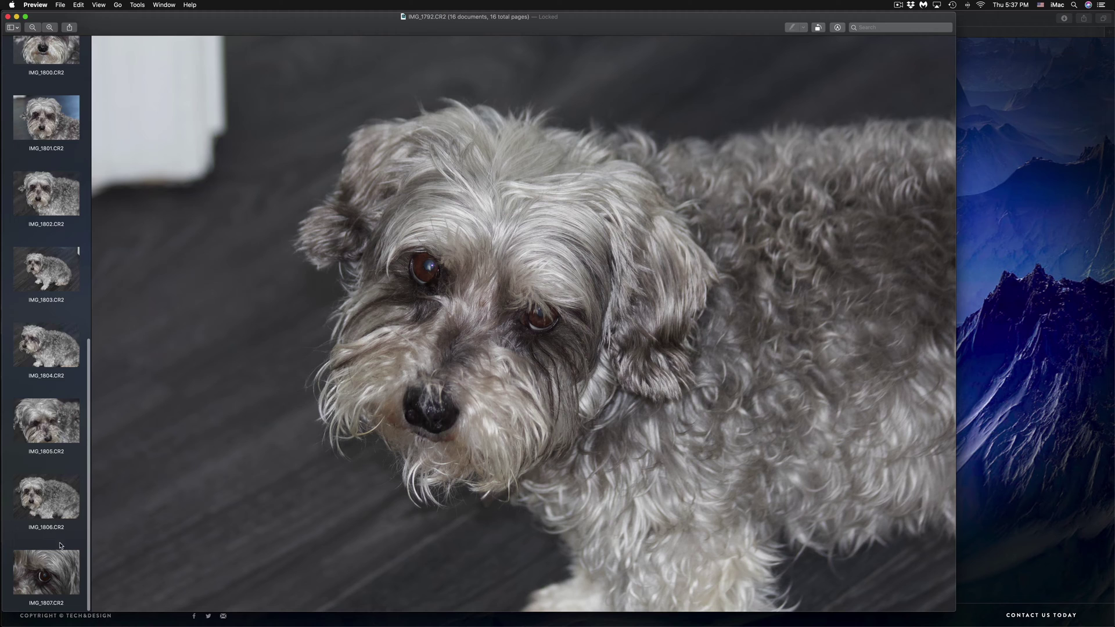
pyautogui.keyDown('shift'); pyautogui.click(55, 563); pyautogui.keyUp('shift')
pyautogui.scroll(10, 50, 468)
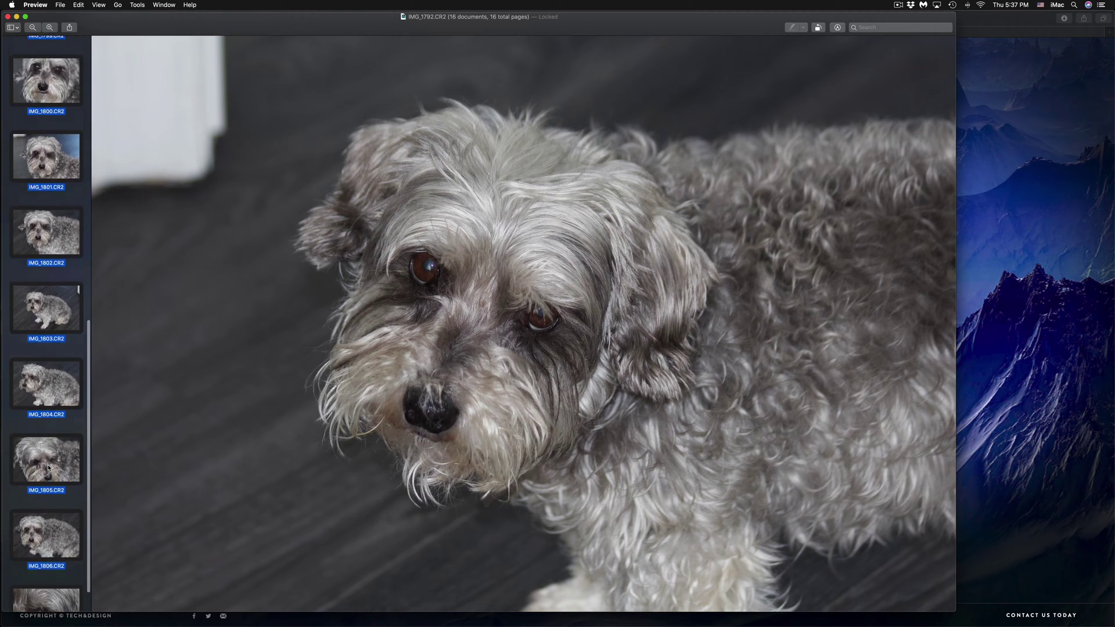
# Step: Export all the selected images to the "other" folder as JPEG, 8 Bits/Channel, at Best quality
pyautogui.scroll(2, 49, 467)
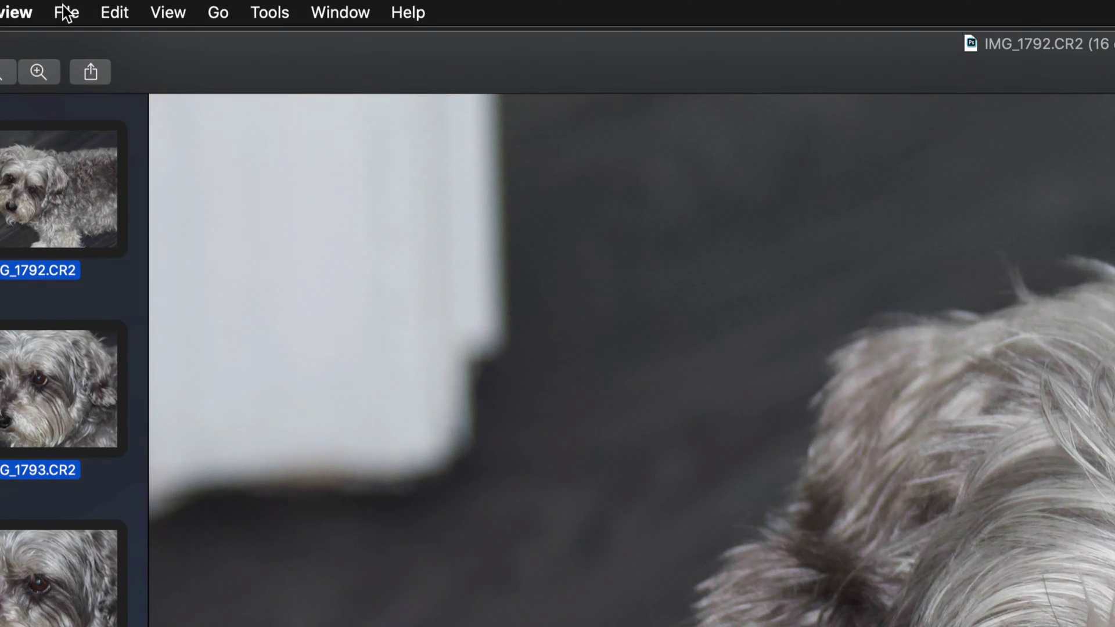
pyautogui.click(65, 12)
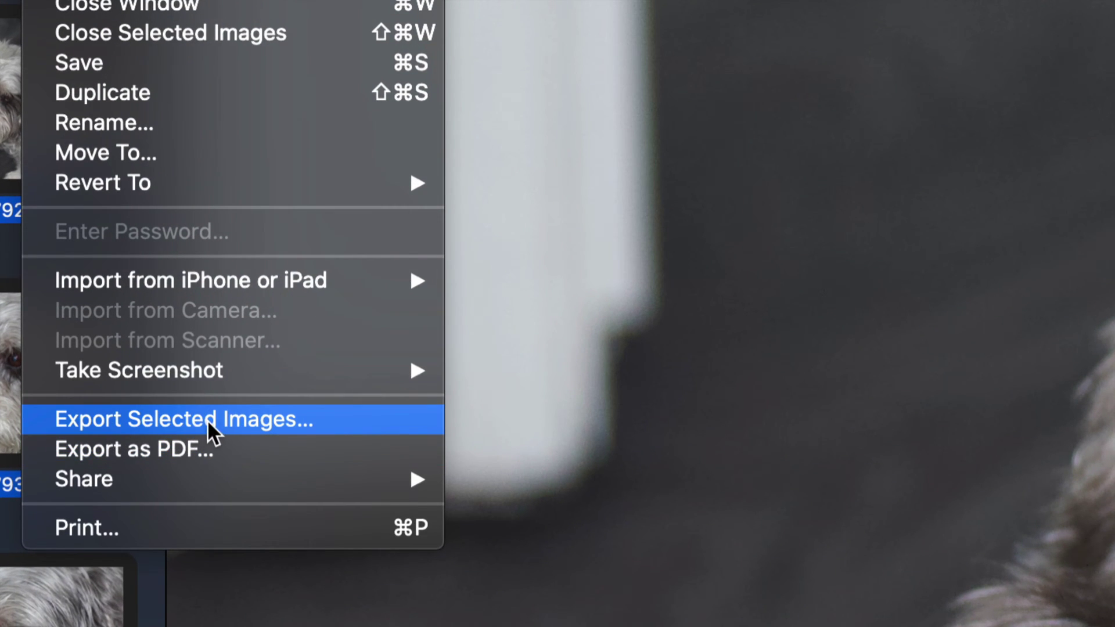
pyautogui.click(209, 425)
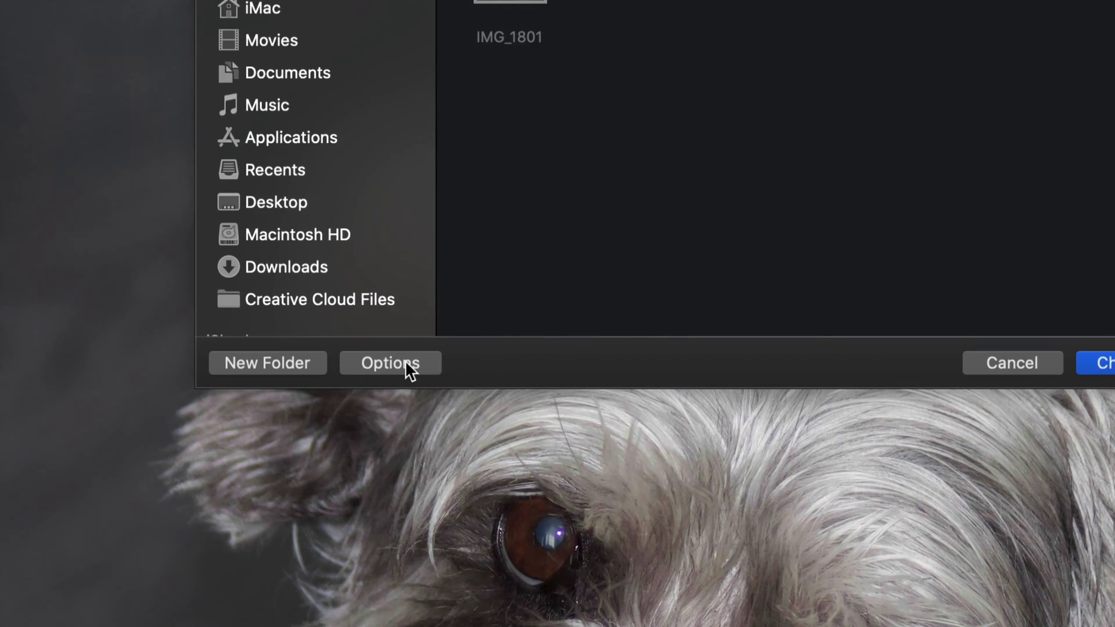
pyautogui.click(407, 363)
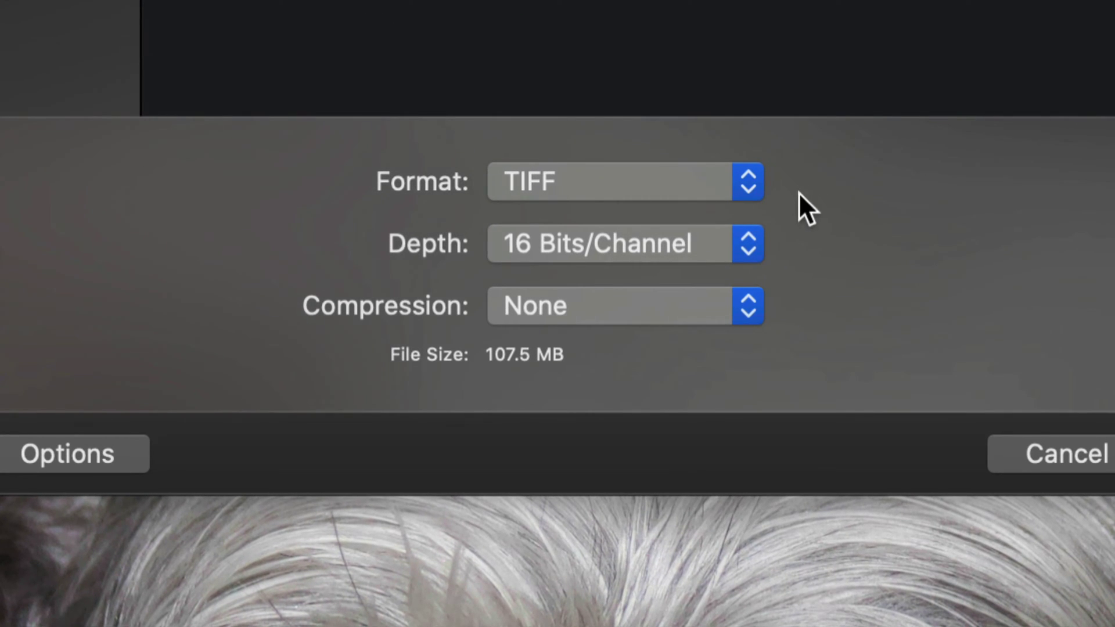
pyautogui.click(746, 181)
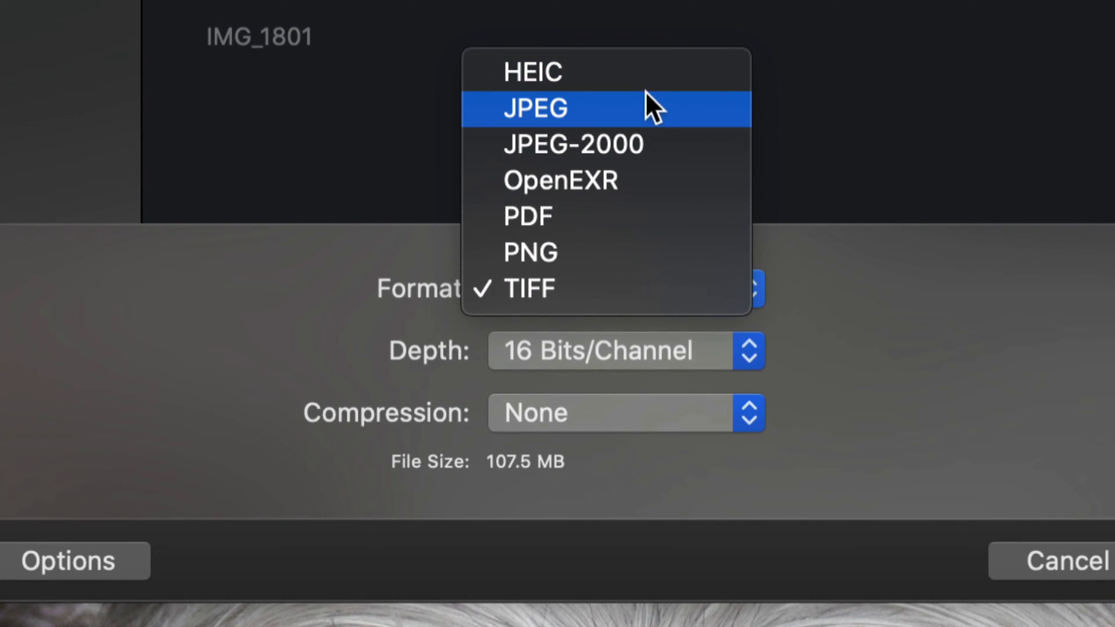
pyautogui.click(641, 93)
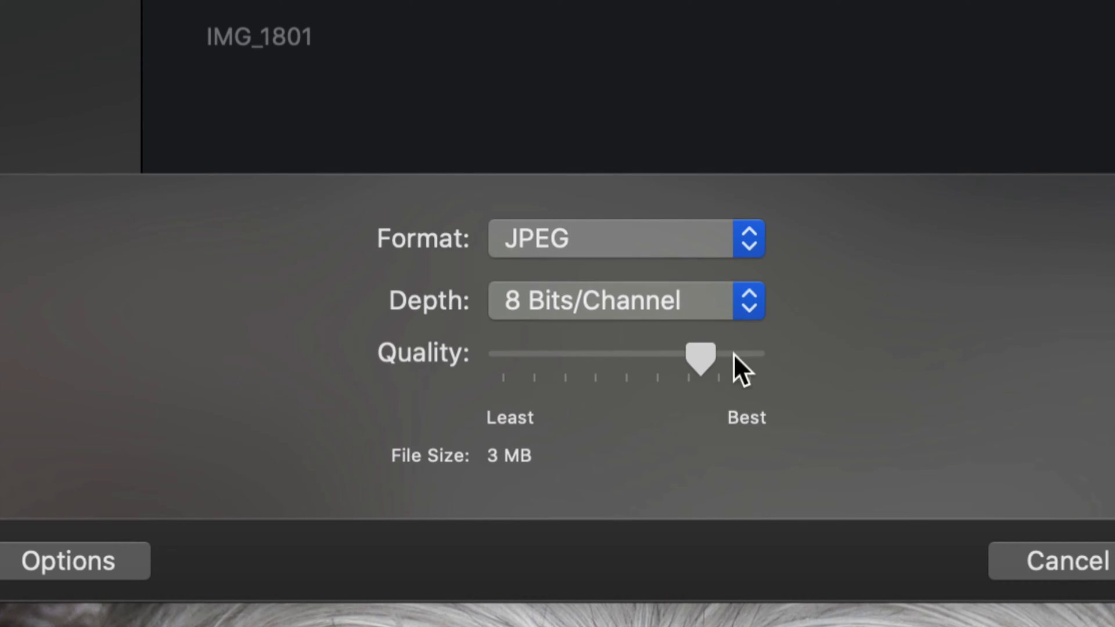
pyautogui.moveTo(707, 356); pyautogui.dragTo(821, 361)
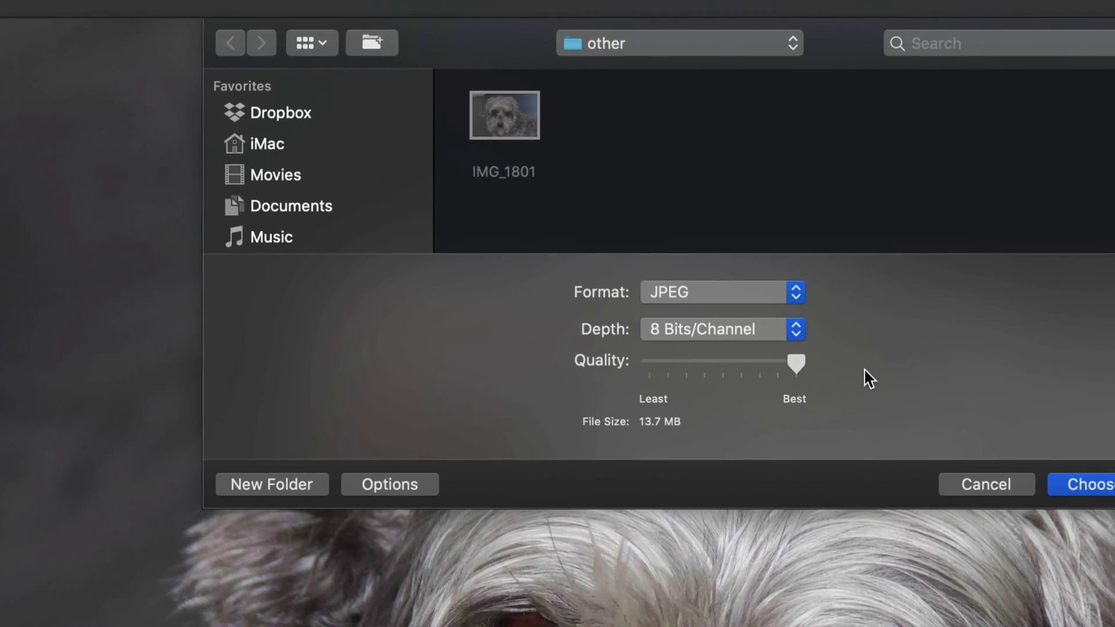
pyautogui.click(1086, 485)
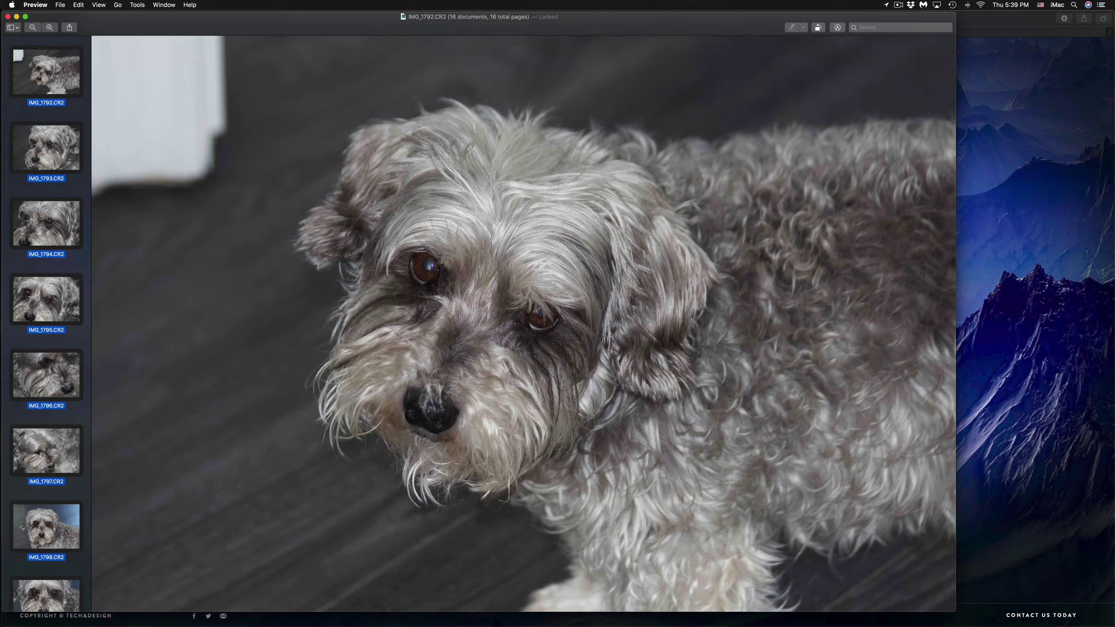
# Step: Switch to Finder, open the "other" folder, and preview IMG_1807.jpeg with Quick Look, then close the preview
pyautogui.hotkey('ctrl', 'Up')
pyautogui.click(400, 90)
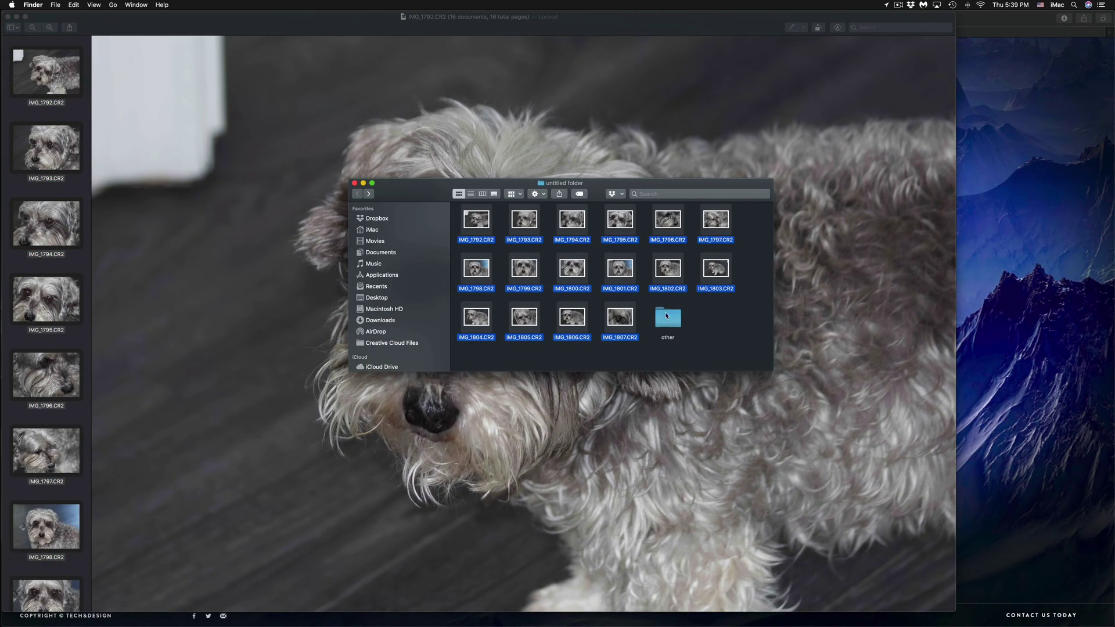
pyautogui.doubleClick(667, 314)
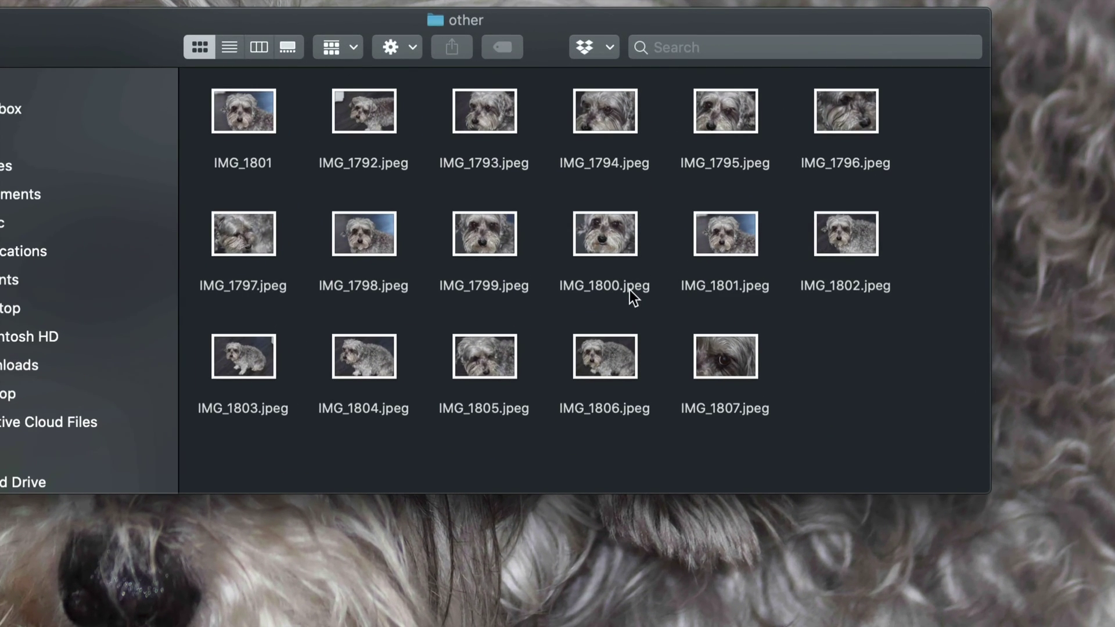
pyautogui.click(750, 407)
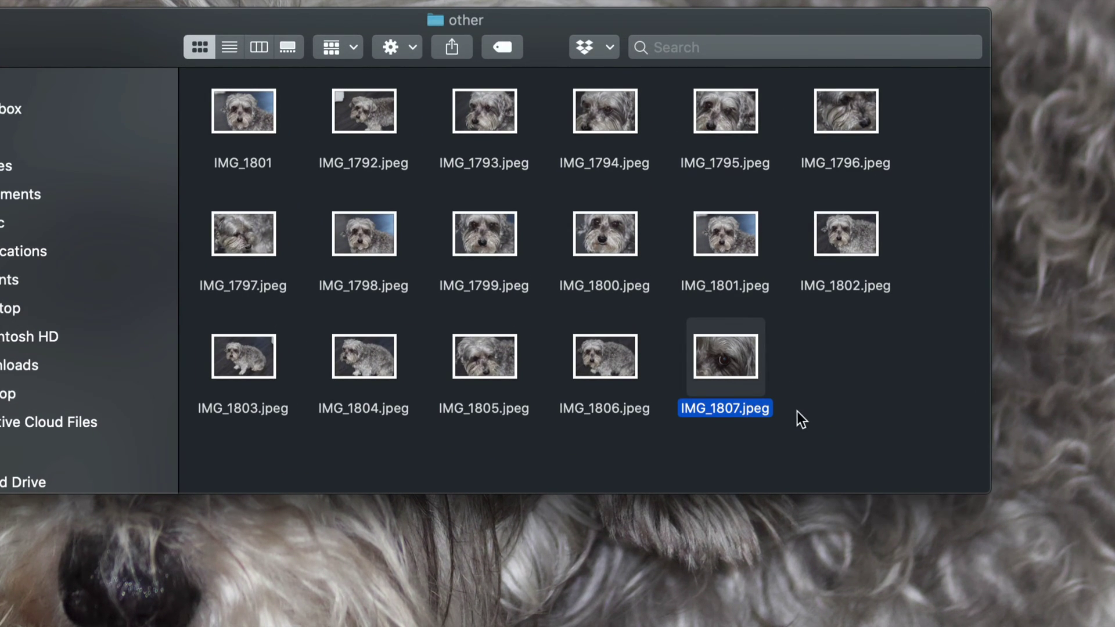
pyautogui.press('space')
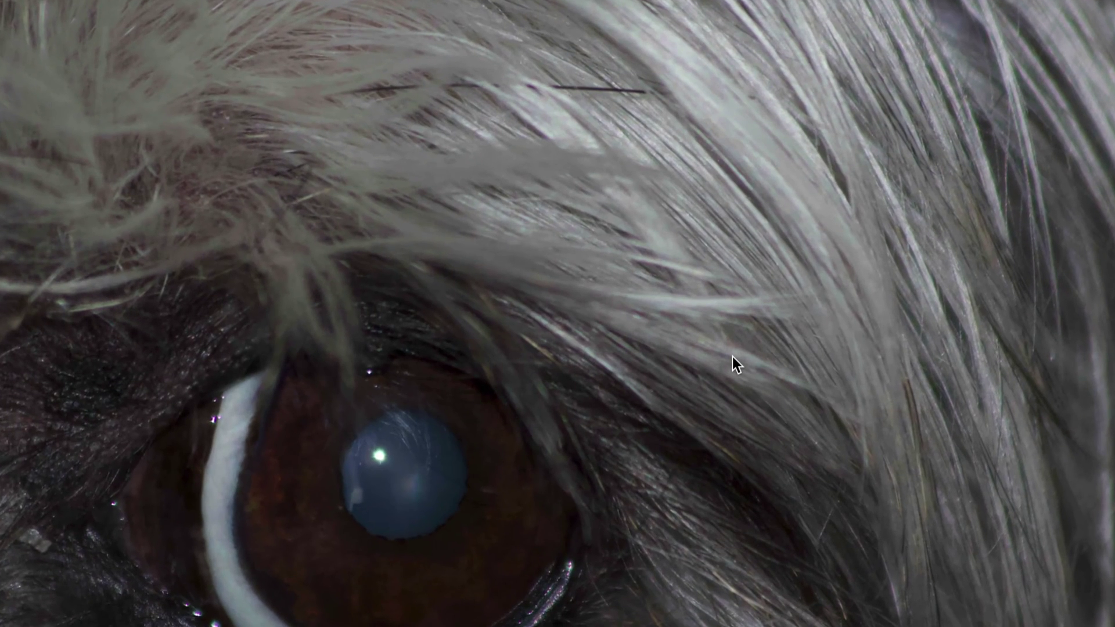
pyautogui.press('space')
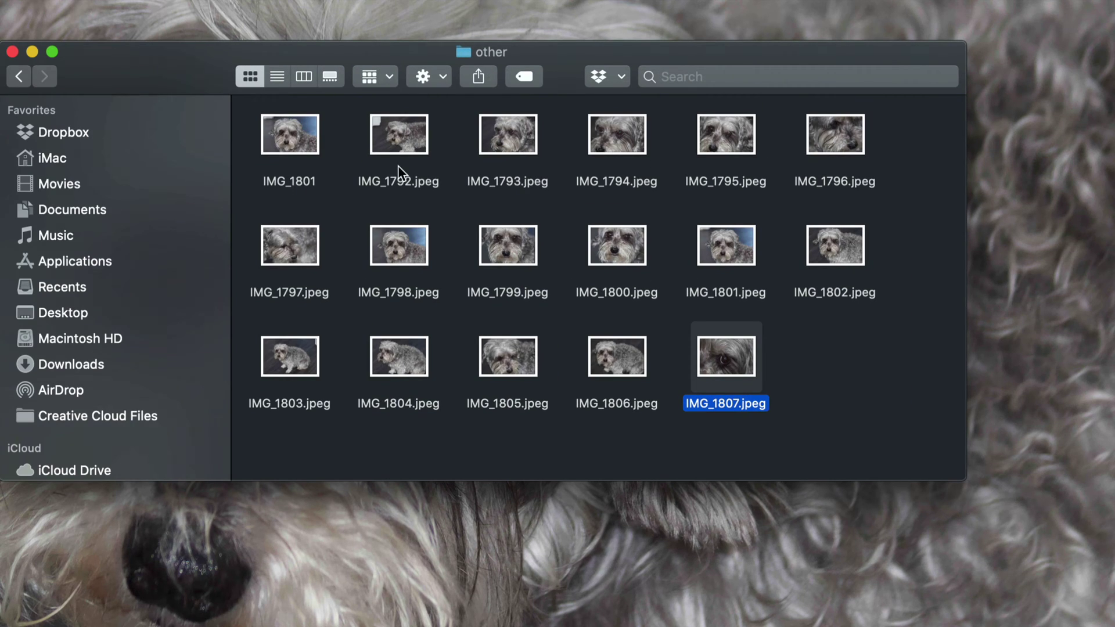
# Step: Return to "untitled folder" in Finder and open IMG_1793.CR2 in Preview
pyautogui.moveTo(127, 85); pyautogui.dragTo(215, 70)
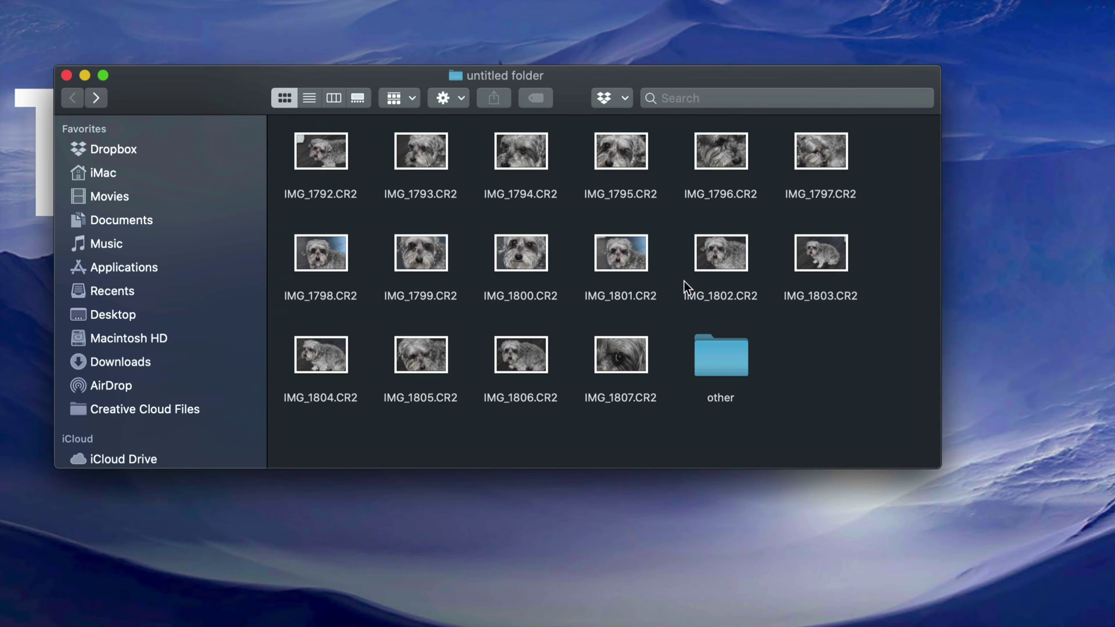
pyautogui.rightClick(432, 153)
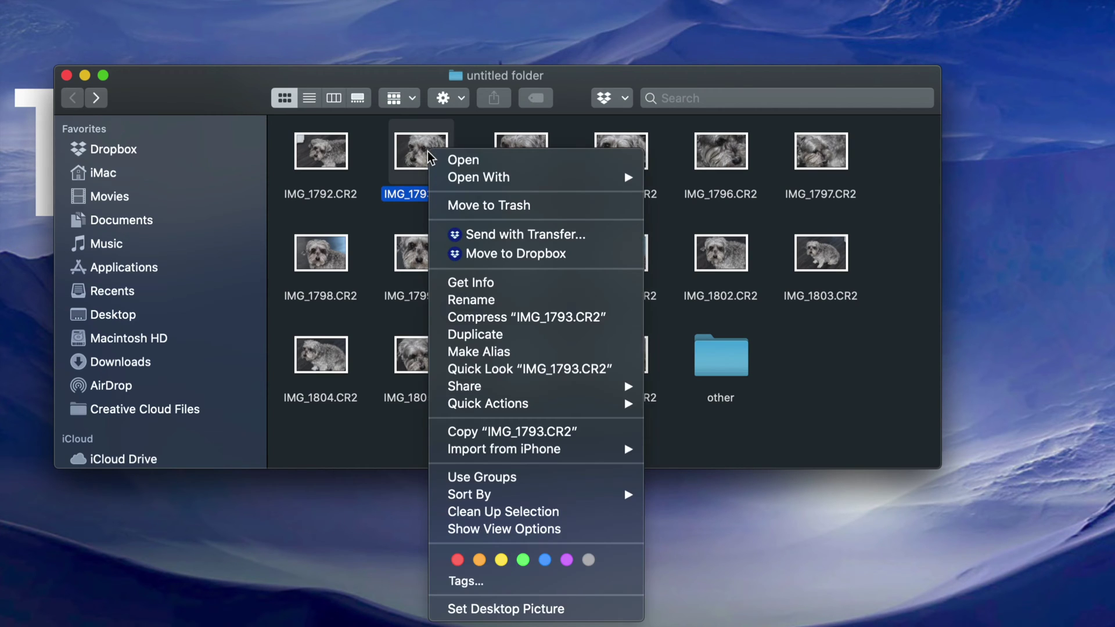
pyautogui.moveTo(504, 183)
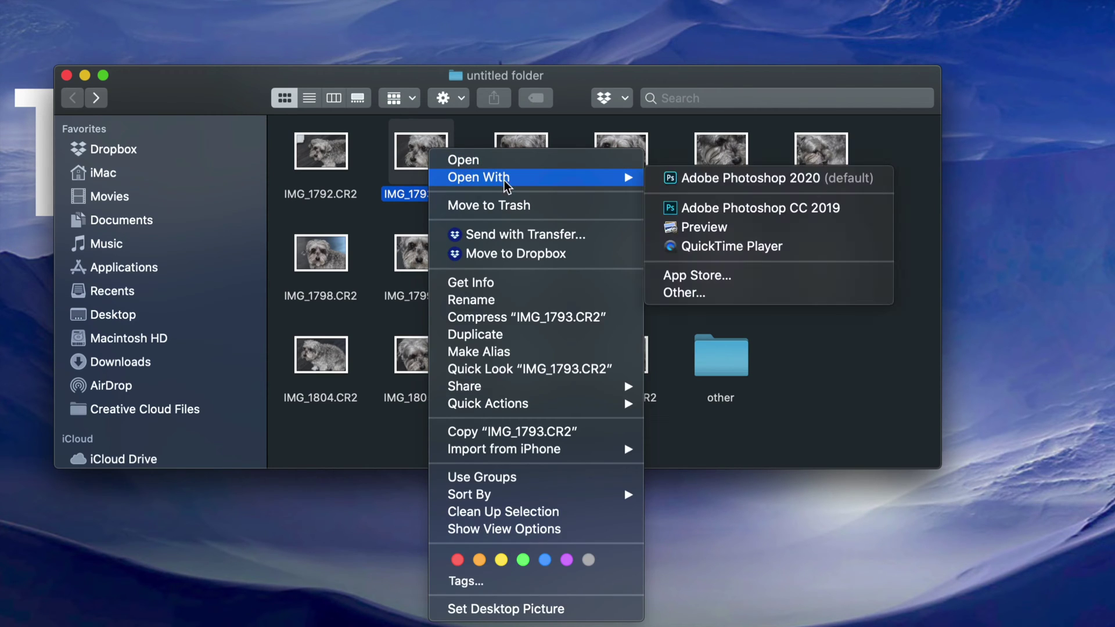
pyautogui.click(786, 226)
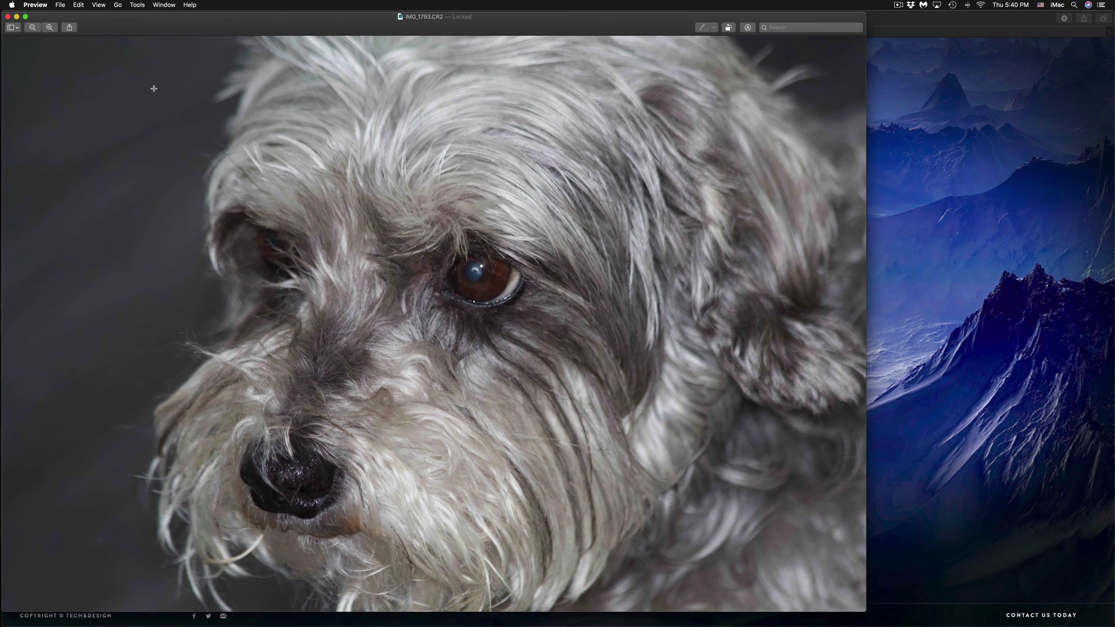
# Step: Export IMG_1793.CR2 to the "other" folder as a PNG at 16 Bits/Channel
pyautogui.click(60, 5)
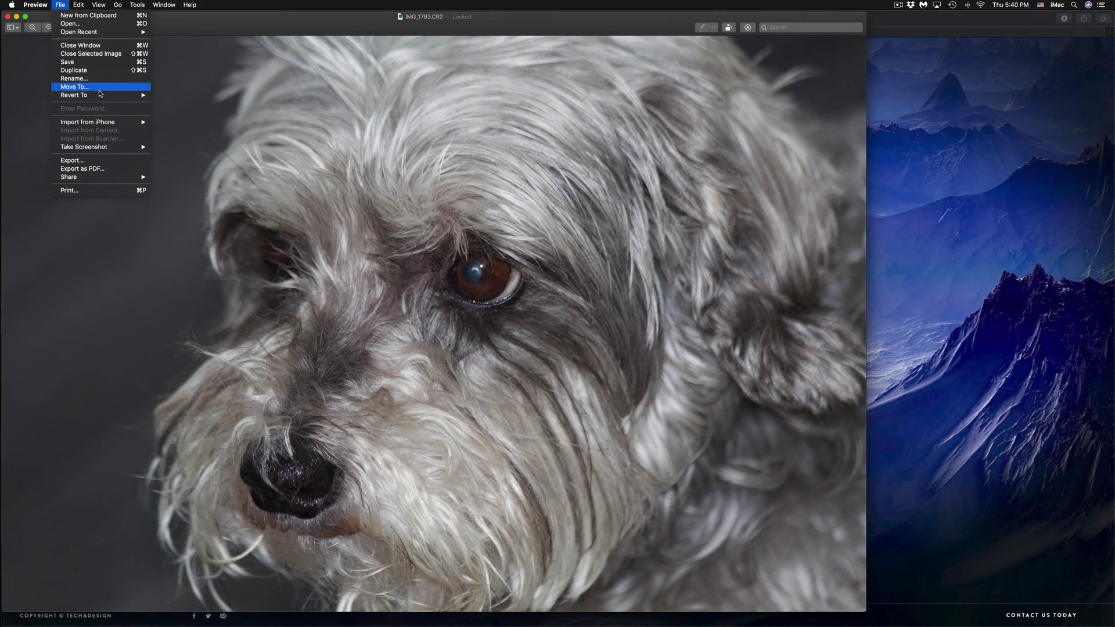
pyautogui.click(73, 161)
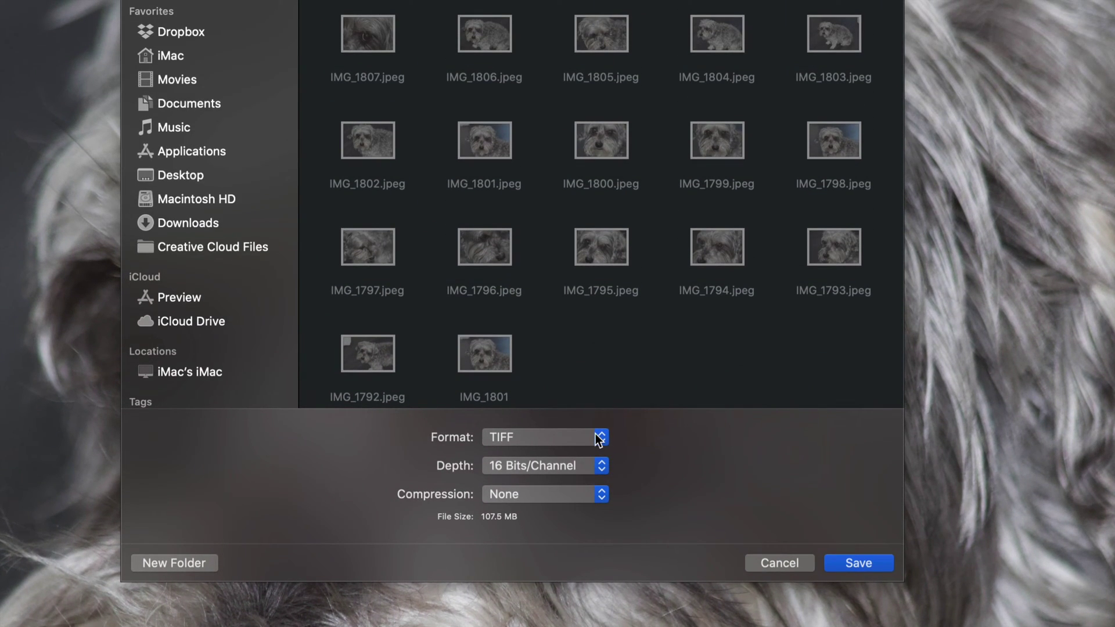
pyautogui.click(600, 441)
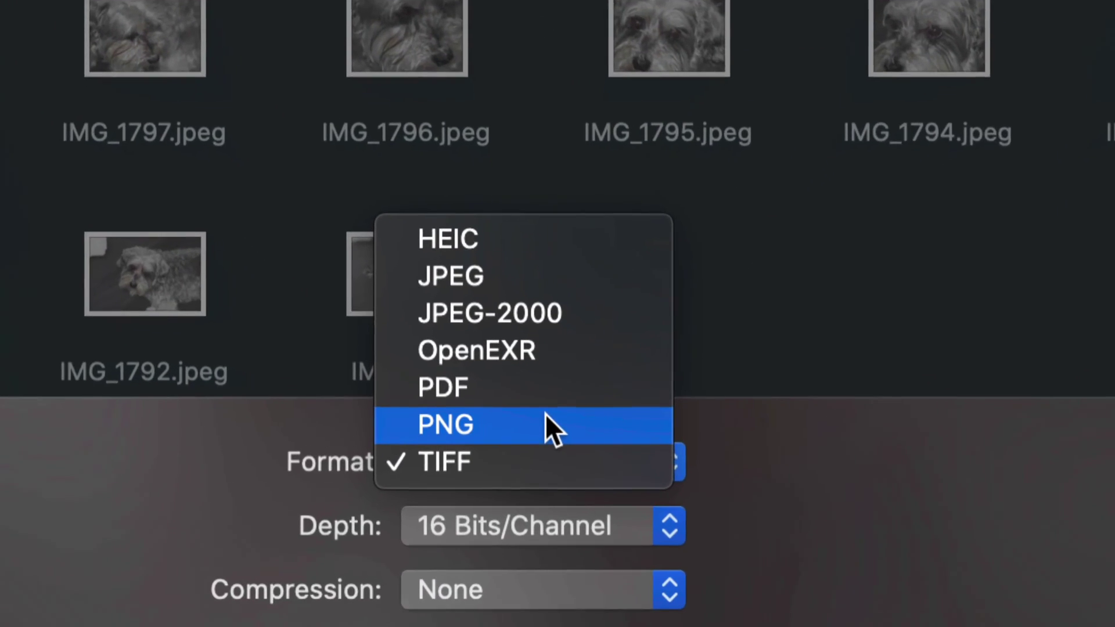
pyautogui.click(520, 420)
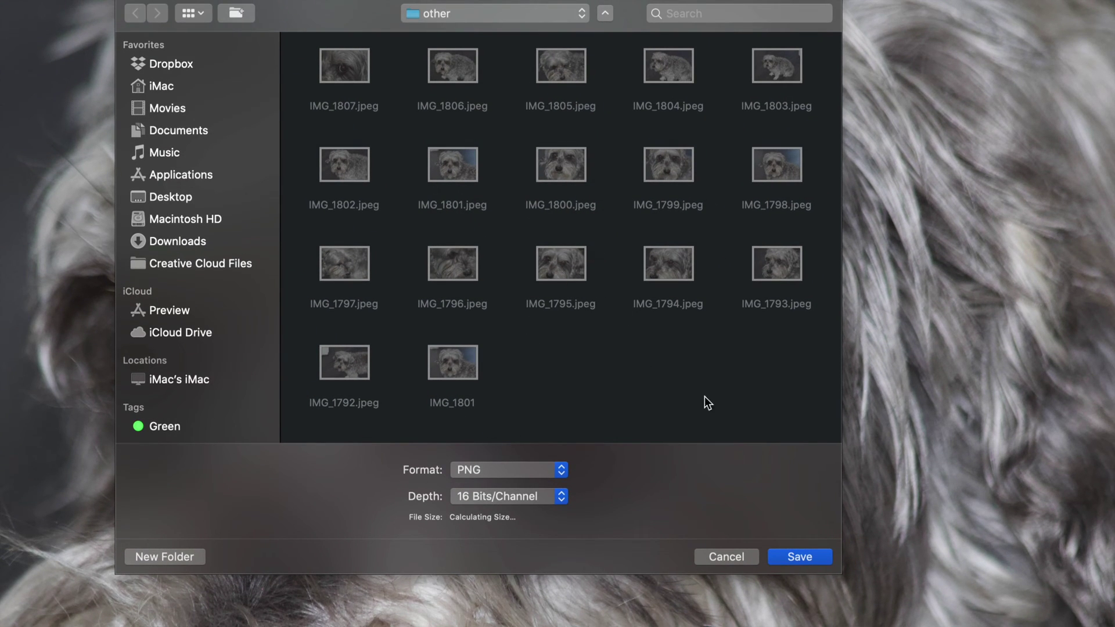
pyautogui.click(799, 551)
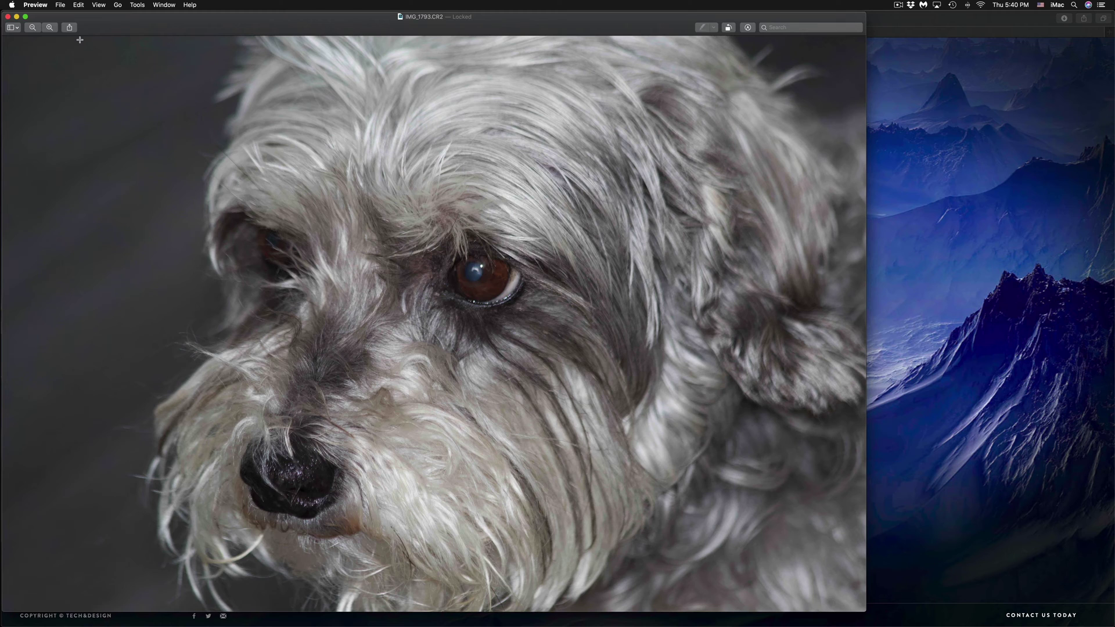
# Step: Start another export of IMG_1793.CR2 to the "other" folder and set the format to PDF
pyautogui.click(60, 5)
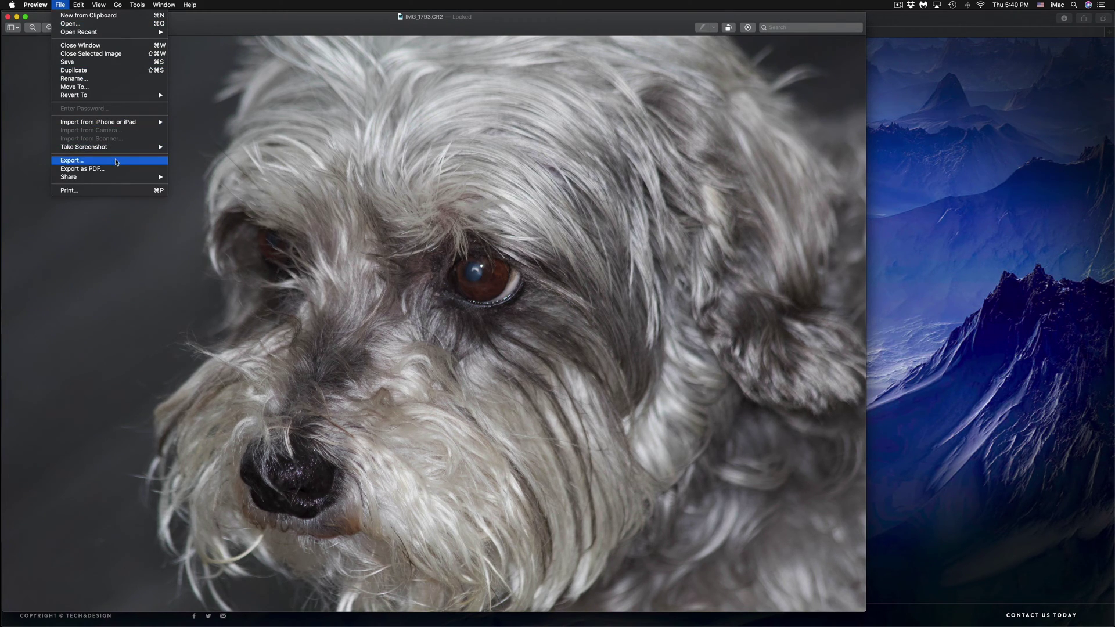
pyautogui.click(72, 160)
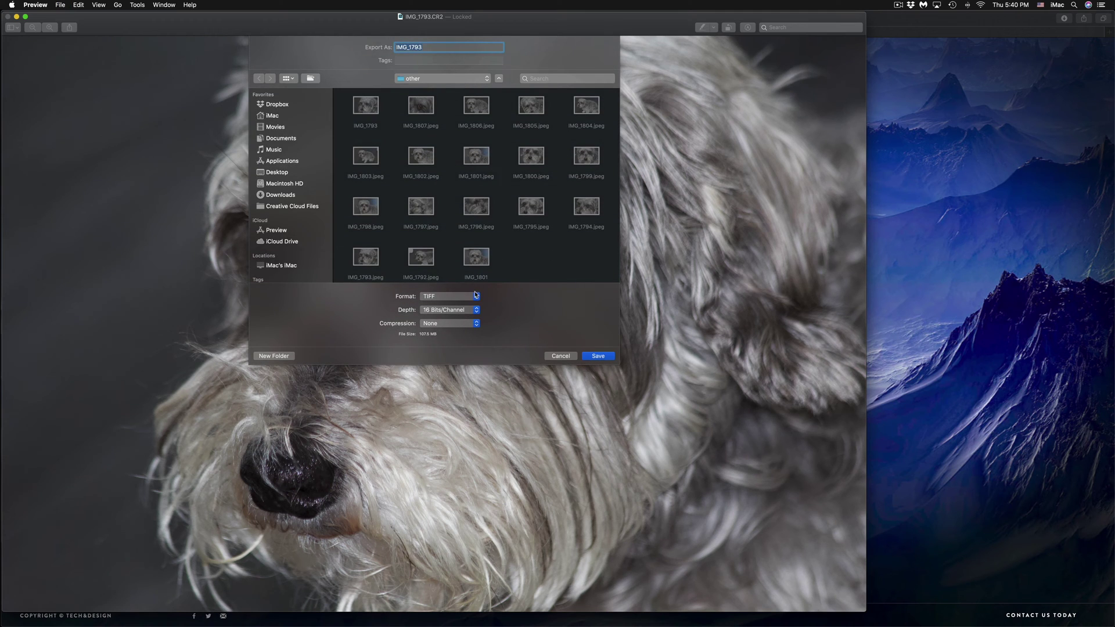
pyautogui.click(447, 296)
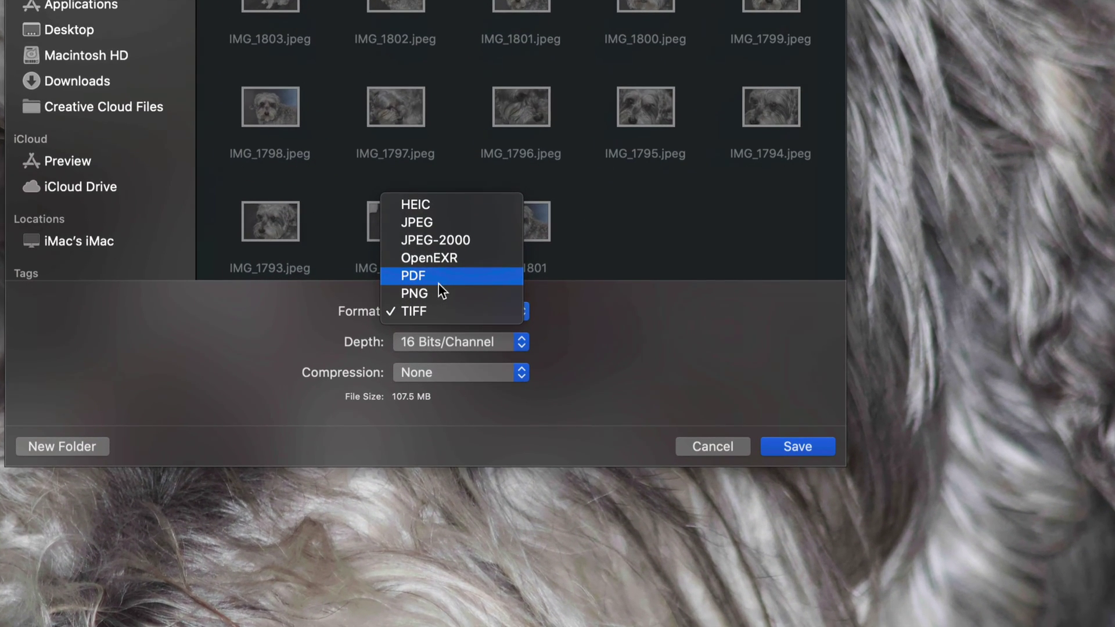
pyautogui.click(417, 276)
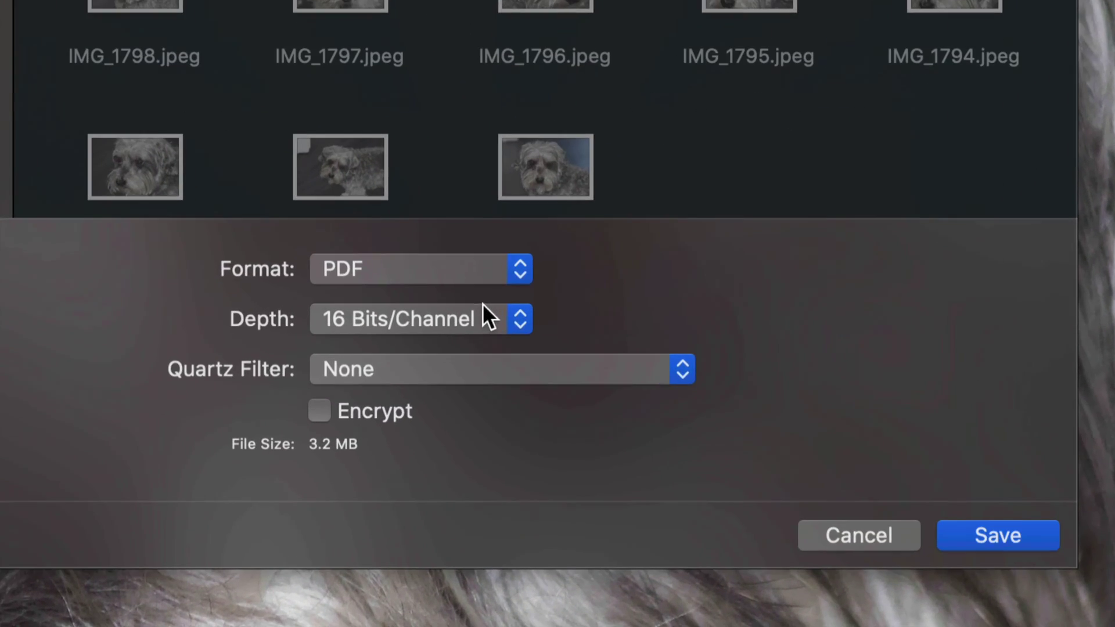
# Step: Set the PDF depth to 16 Bits/Channel, keep the Quartz Filter at None, and save the export
pyautogui.click(513, 319)
pyautogui.click(441, 318)
pyautogui.click(482, 319)
pyautogui.click(452, 290)
pyautogui.click(457, 316)
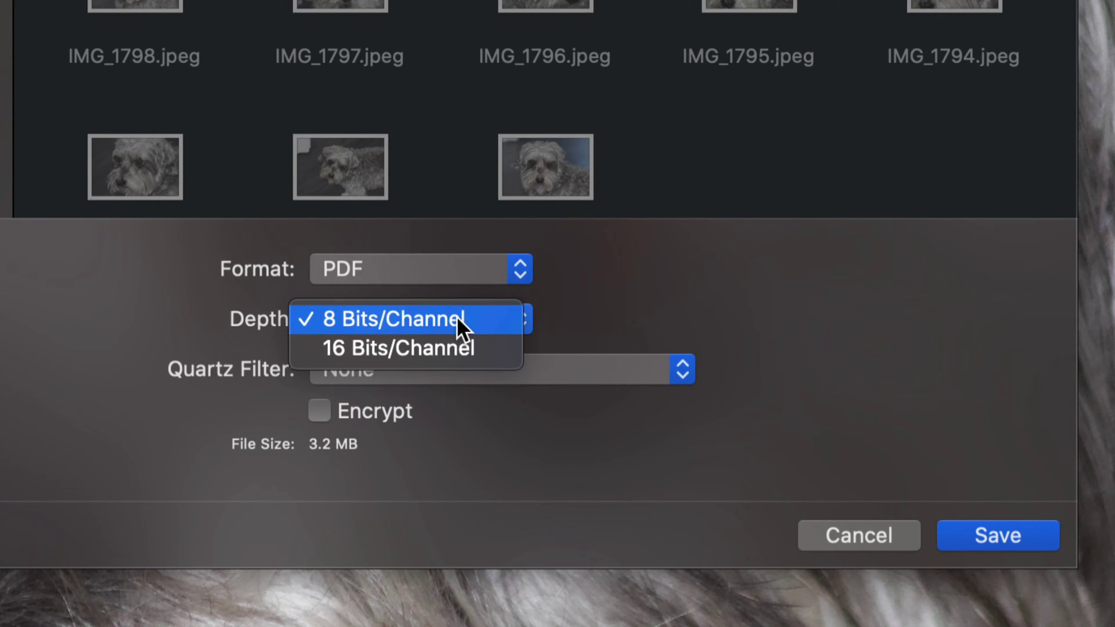
pyautogui.click(452, 347)
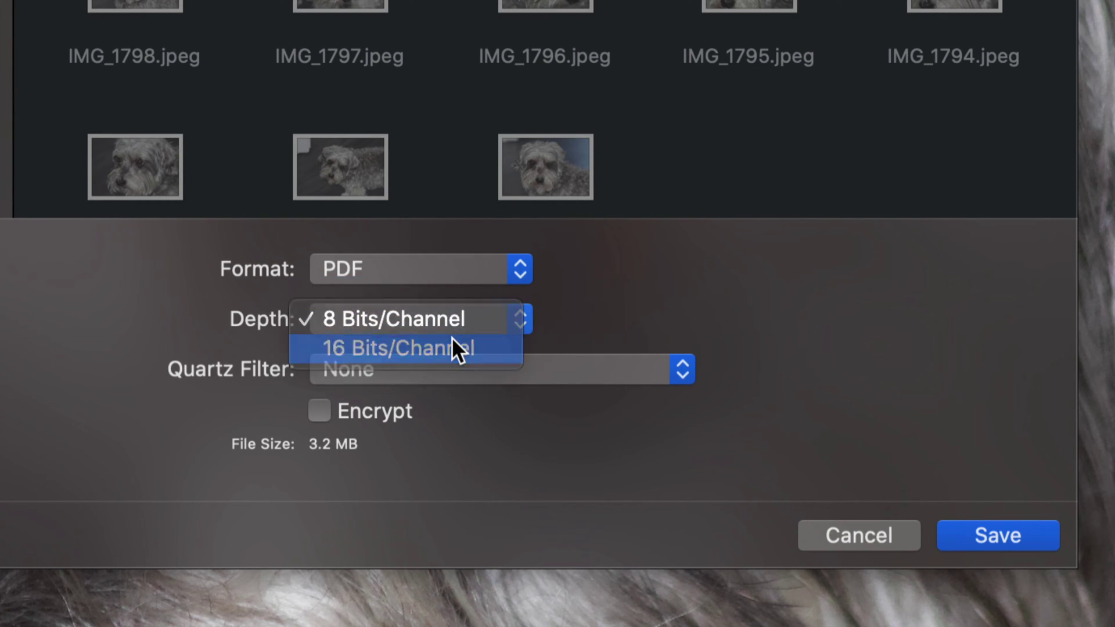
pyautogui.click(573, 377)
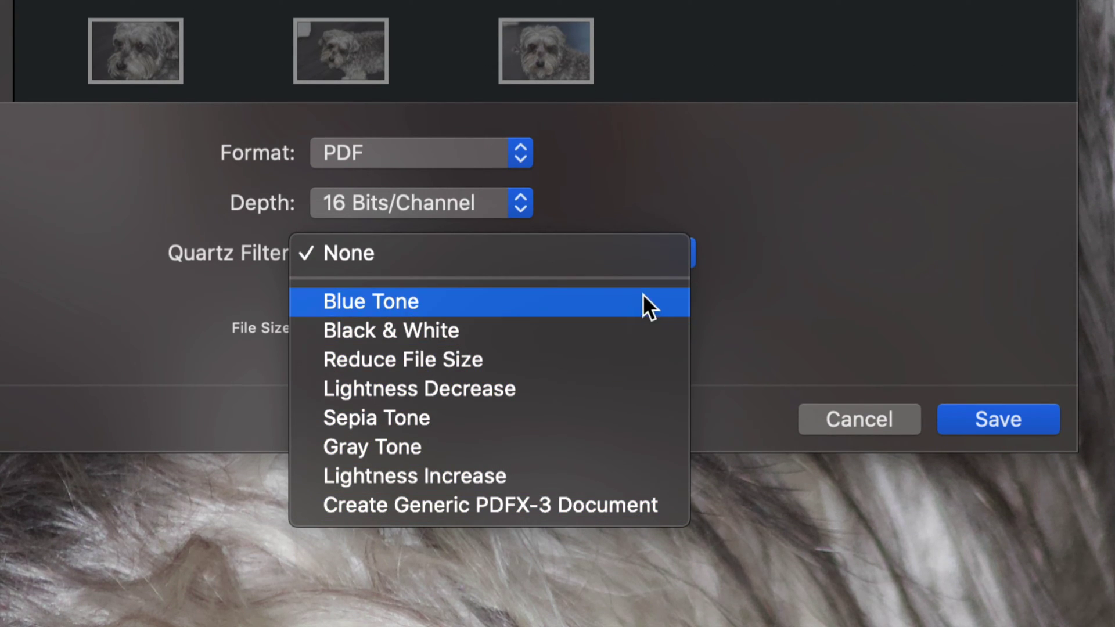
pyautogui.click(810, 294)
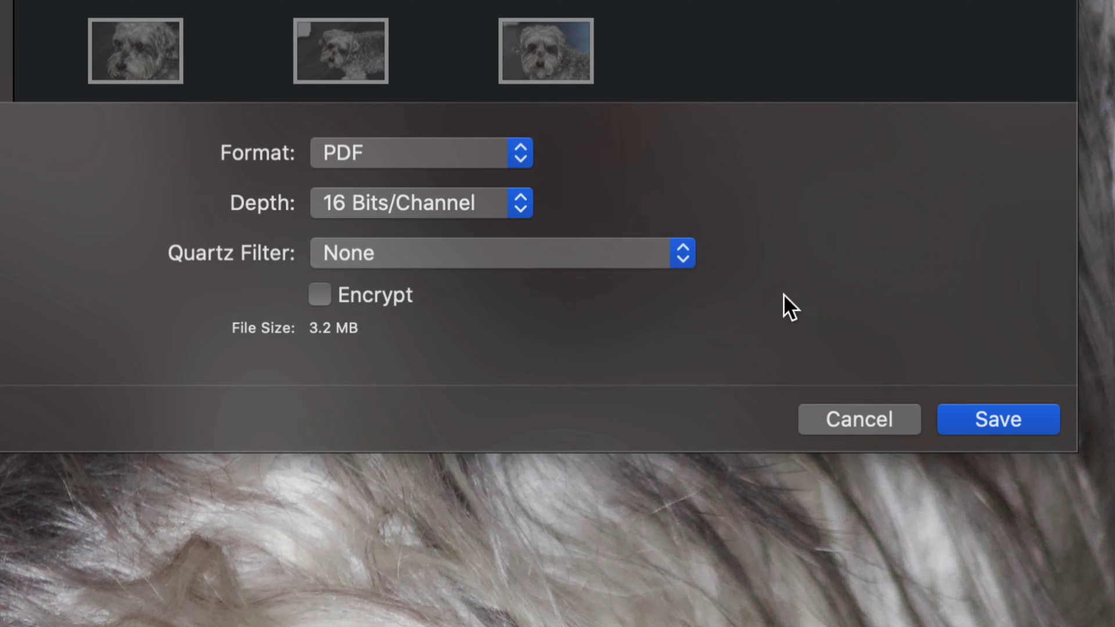
pyautogui.click(995, 409)
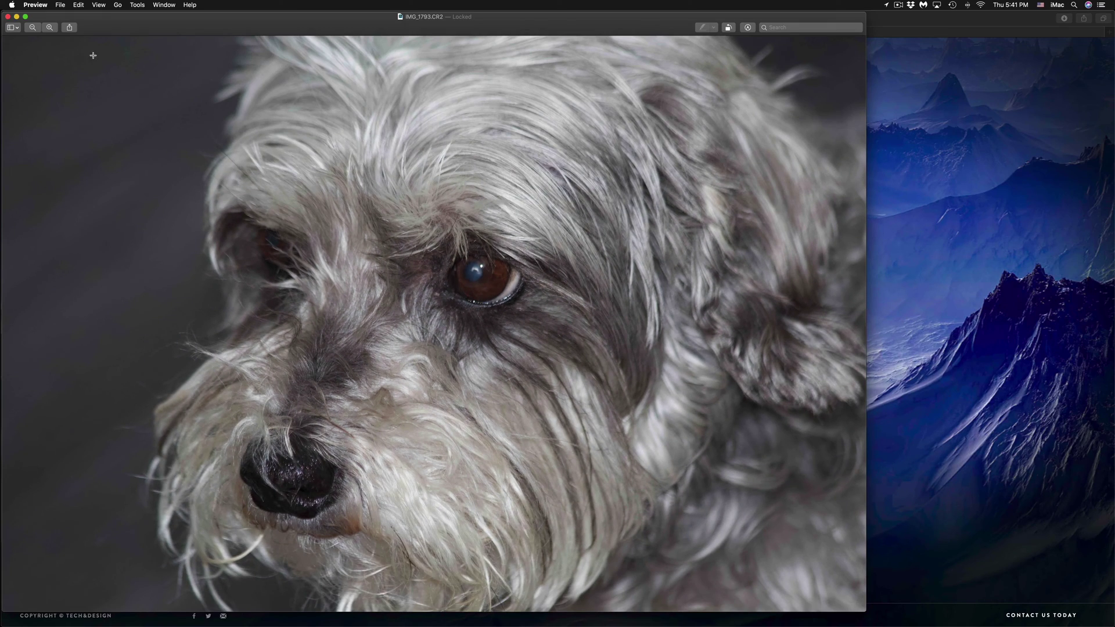
# Step: Export IMG_1793.CR2 to the "other" folder as a TIFF at 16 Bits/Channel without compression
pyautogui.click(61, 4)
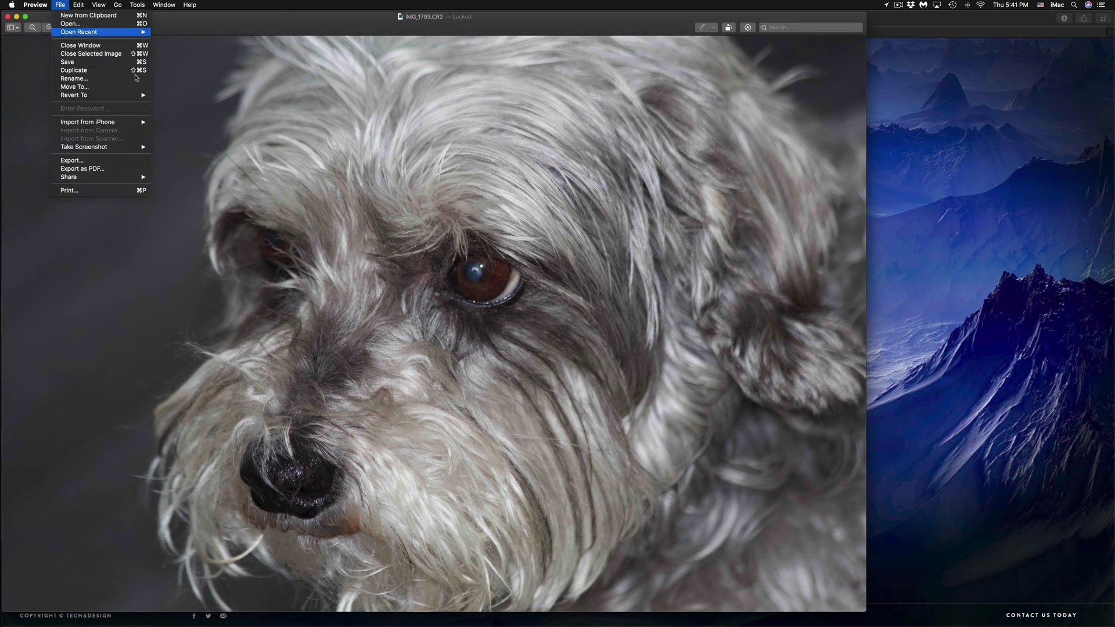
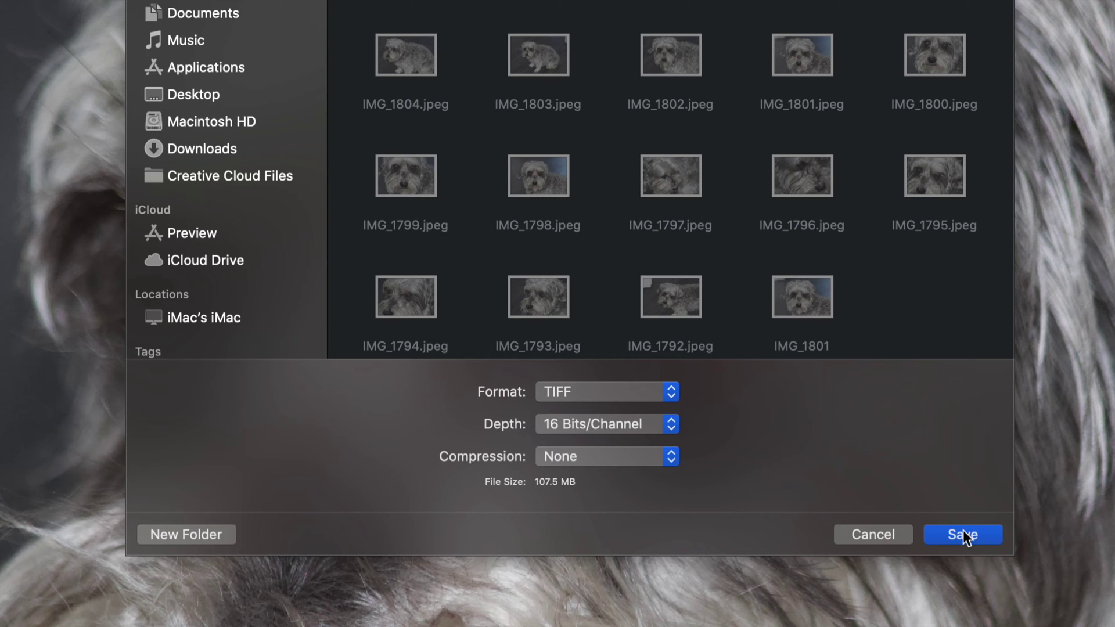
pyautogui.click(963, 534)
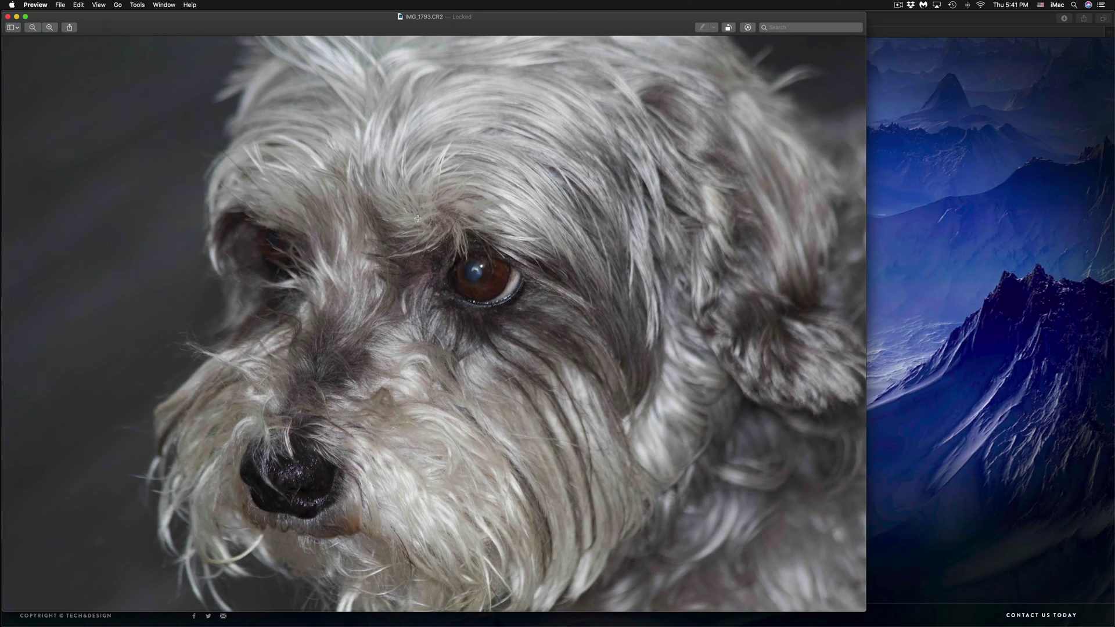
# Step: Export IMG_1793.CR2 to the "other" folder as an OpenEXR image, keeping the depth at 8 Bits/Channel
pyautogui.click(63, 8)
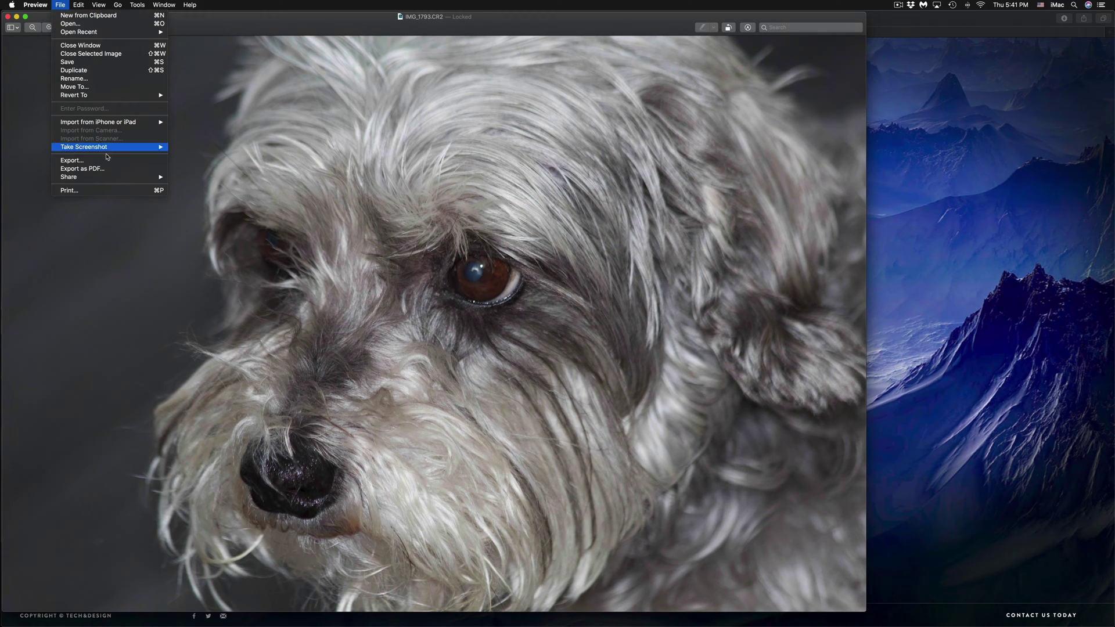
pyautogui.click(87, 163)
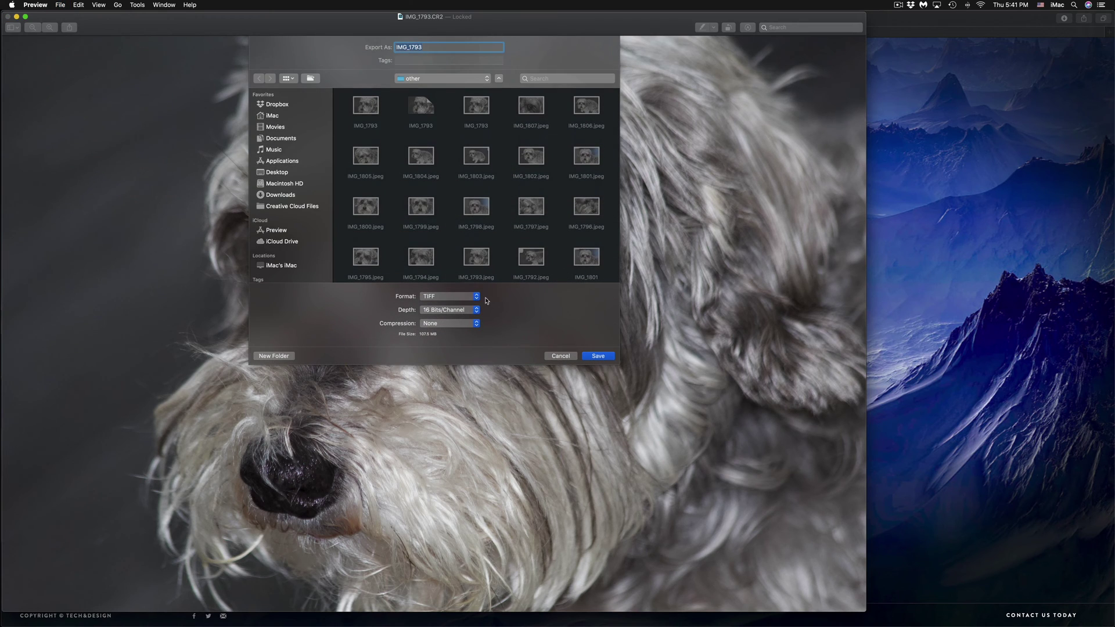
pyautogui.click(476, 296)
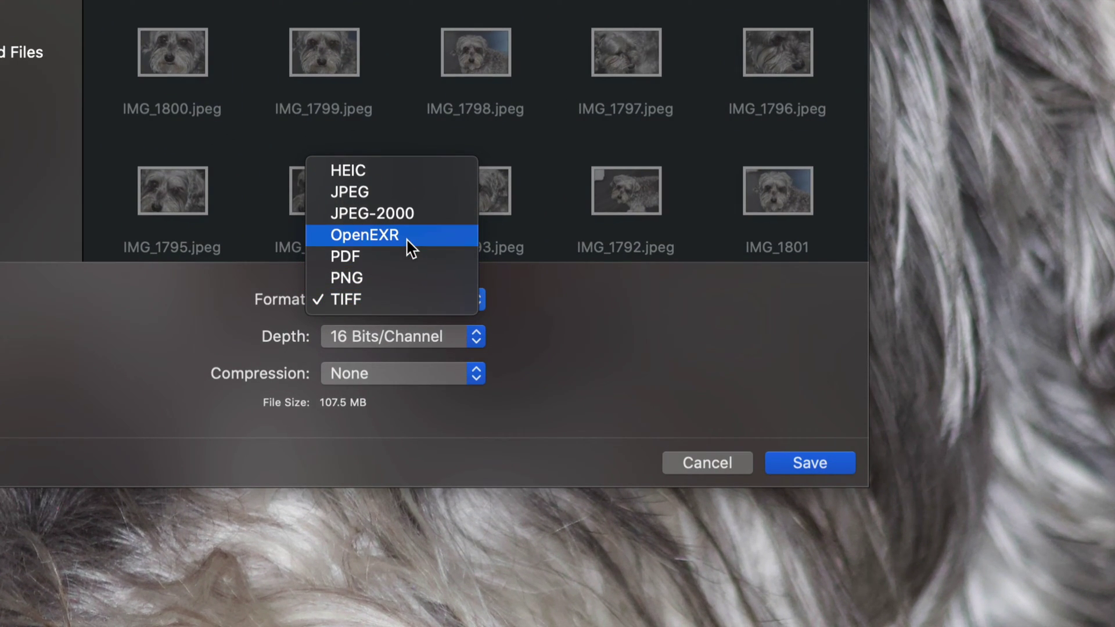
pyautogui.click(408, 241)
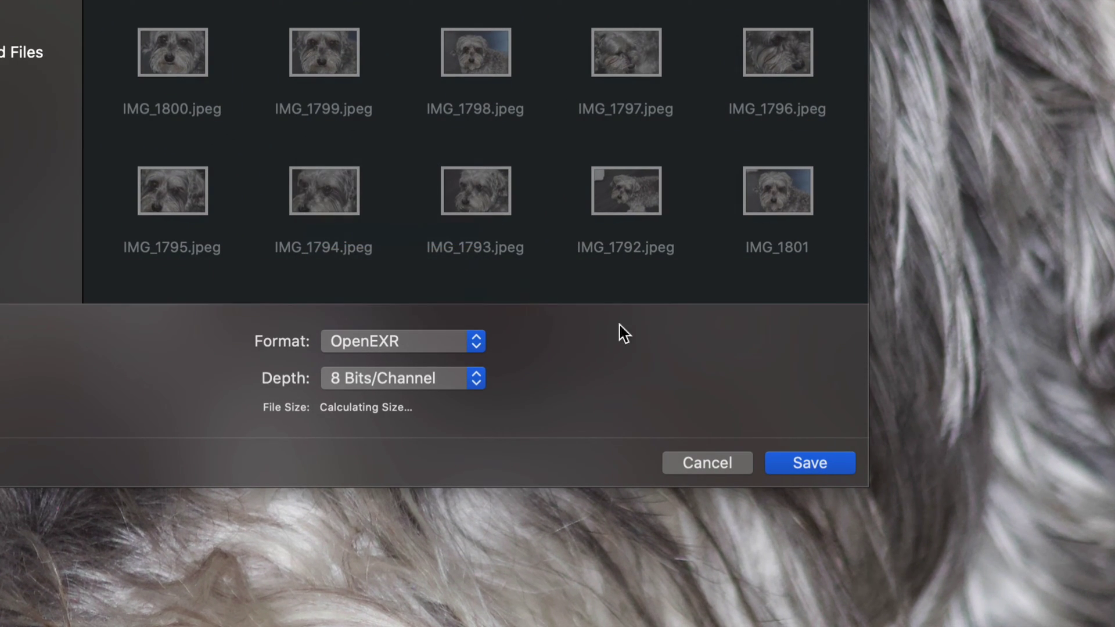
pyautogui.click(819, 472)
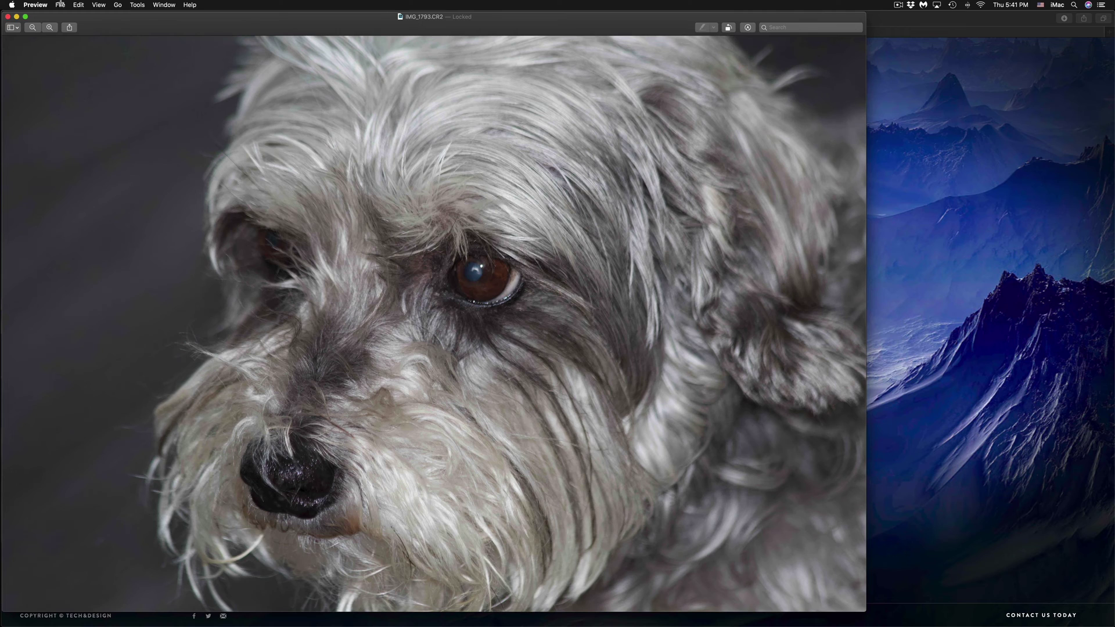
# Step: Export IMG_1793.CR2 to the "other" folder as a JPEG-2000 at 8 Bits/Channel with the quality set to Lossless
pyautogui.click(60, 4)
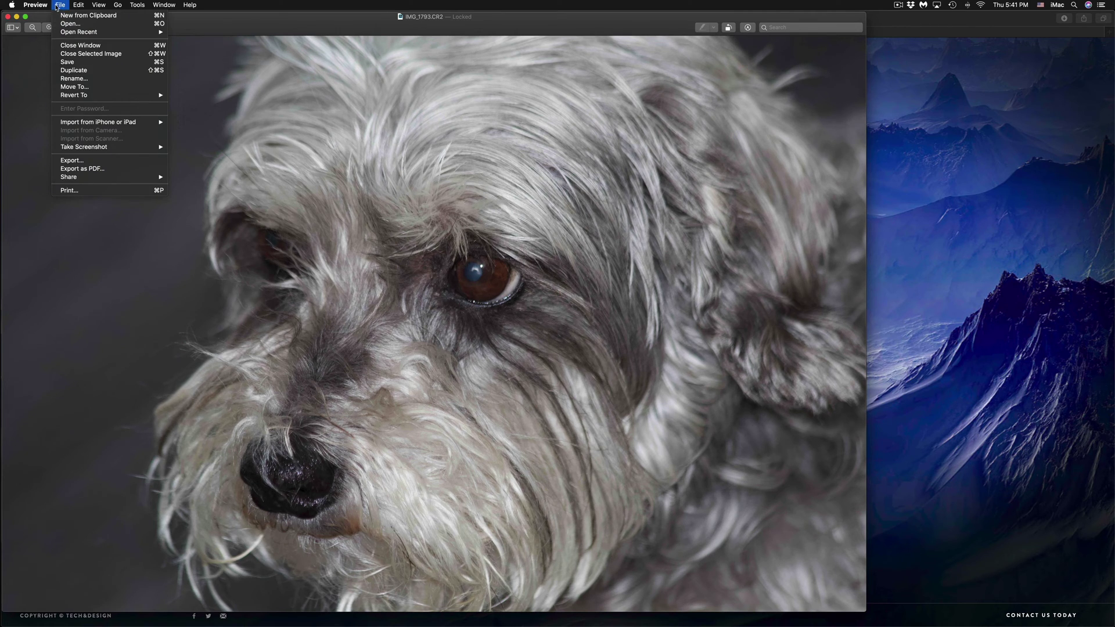
pyautogui.click(111, 159)
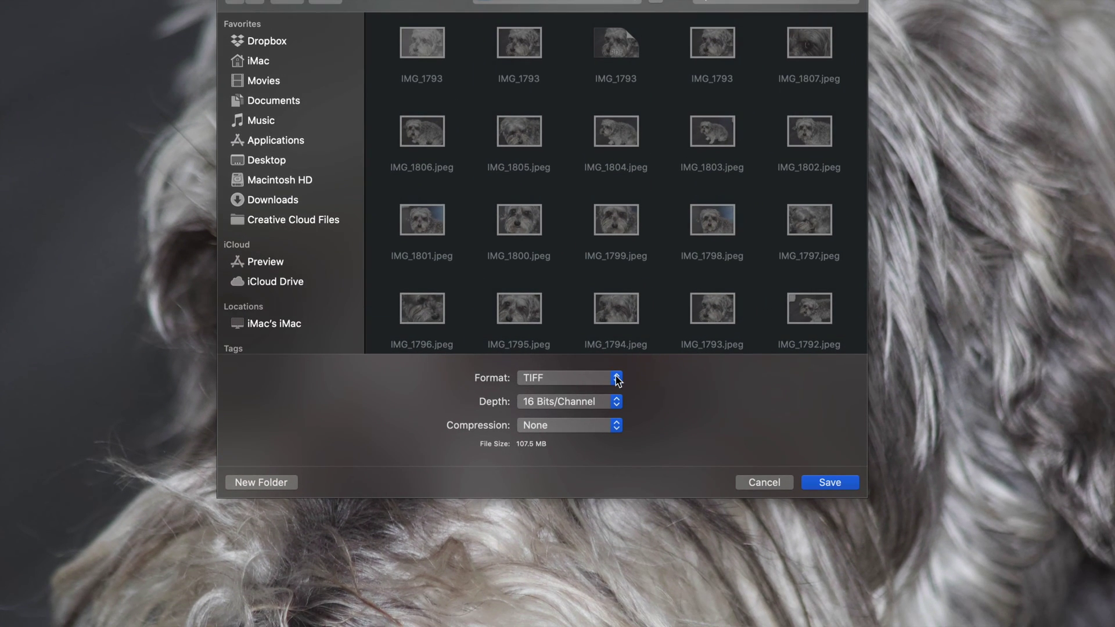
pyautogui.click(617, 378)
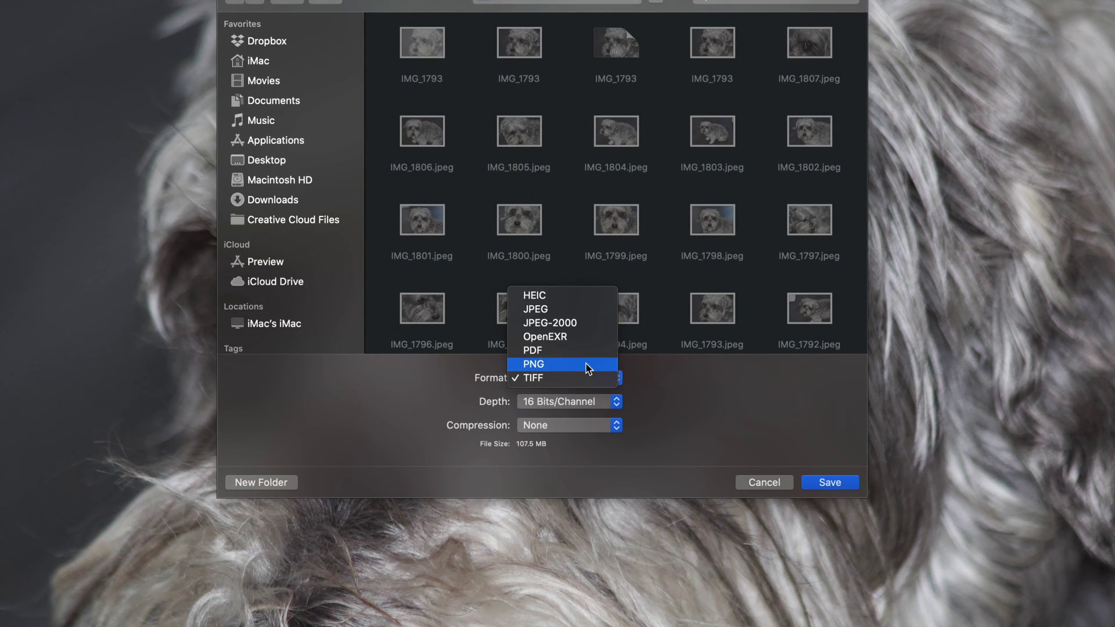
pyautogui.click(581, 326)
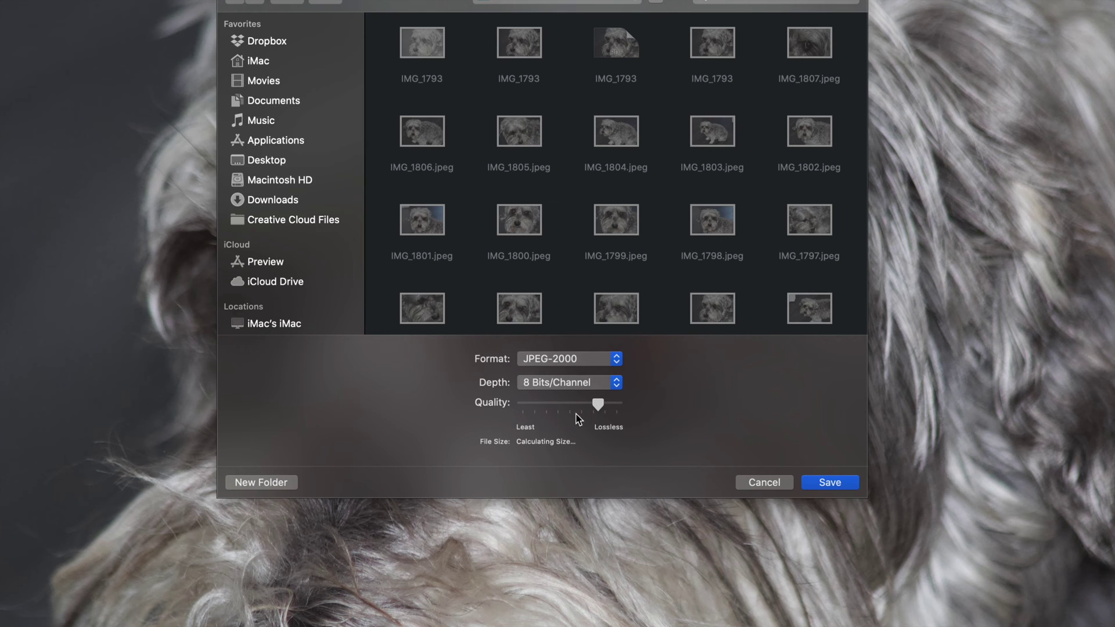
pyautogui.moveTo(598, 404); pyautogui.dragTo(663, 405)
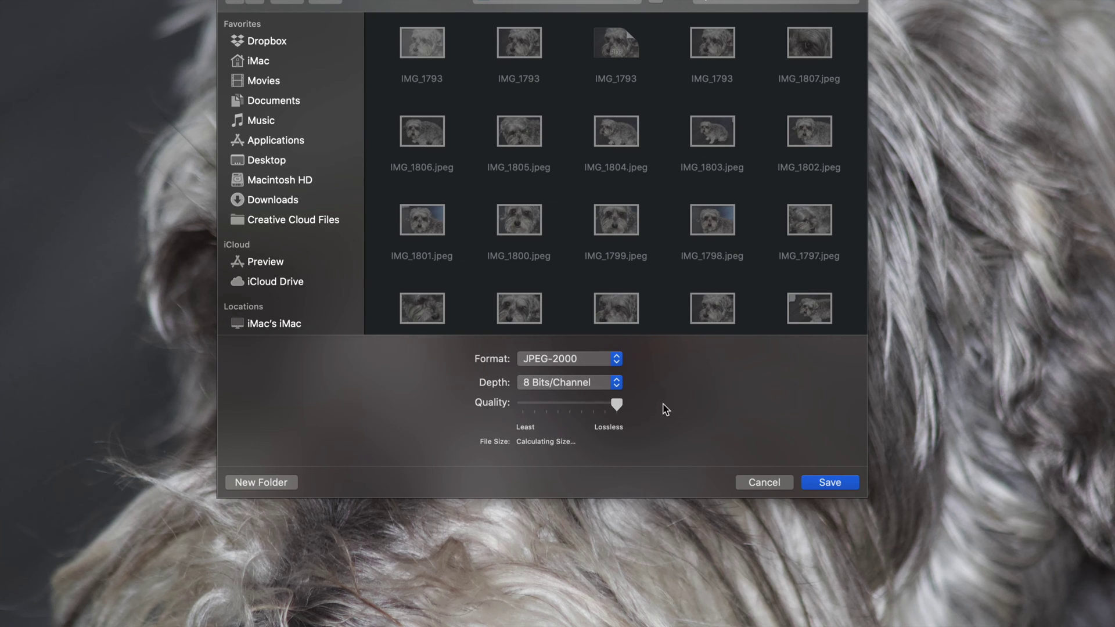
pyautogui.click(843, 482)
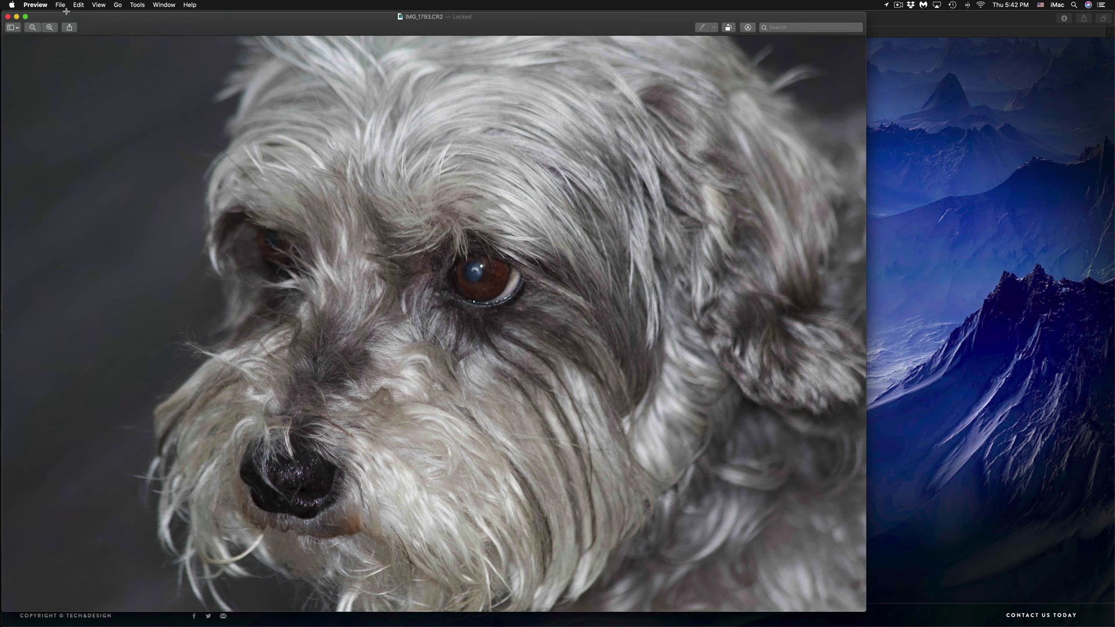
# Step: Export IMG_1793.CR2 to the "other" folder as an HEIC at 8 Bits/Channel with the quality set to Lossless
pyautogui.click(58, 5)
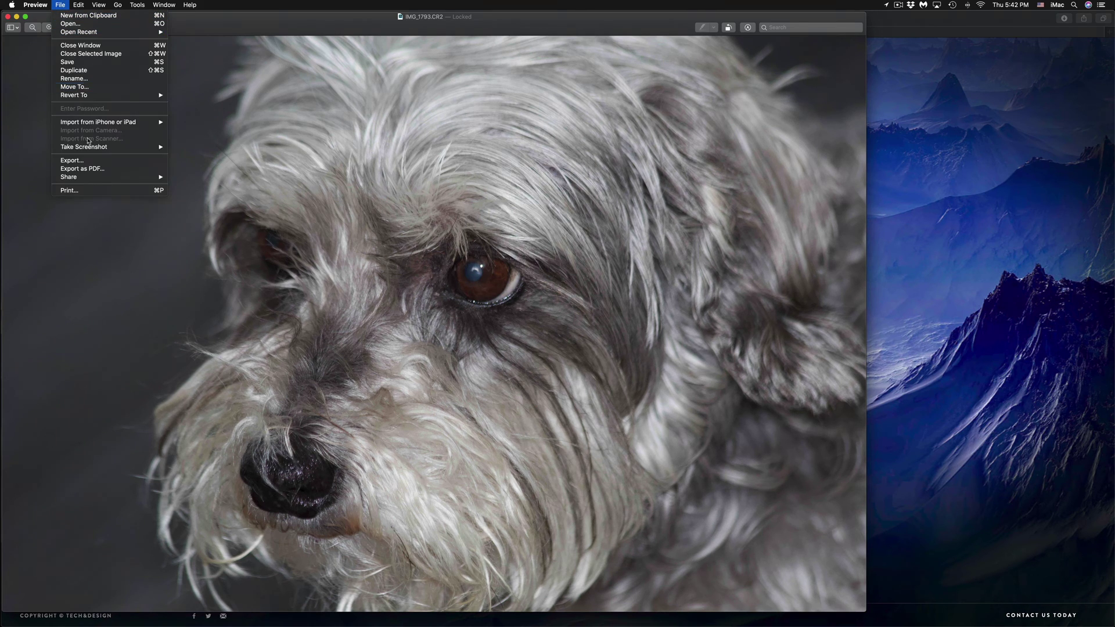
pyautogui.click(110, 161)
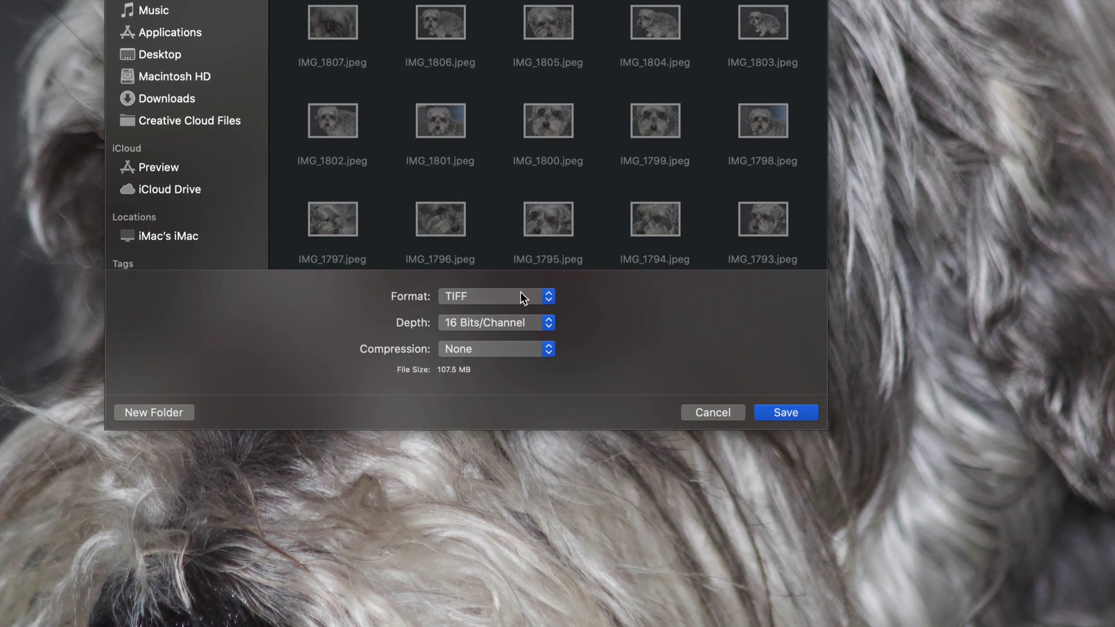
pyautogui.click(462, 297)
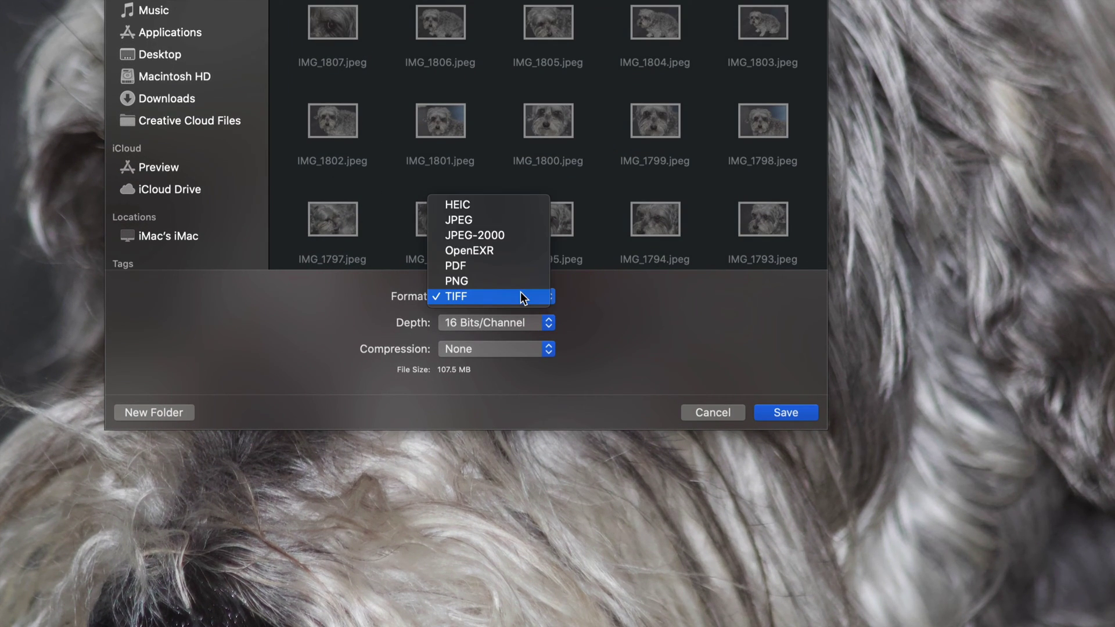
pyautogui.click(487, 204)
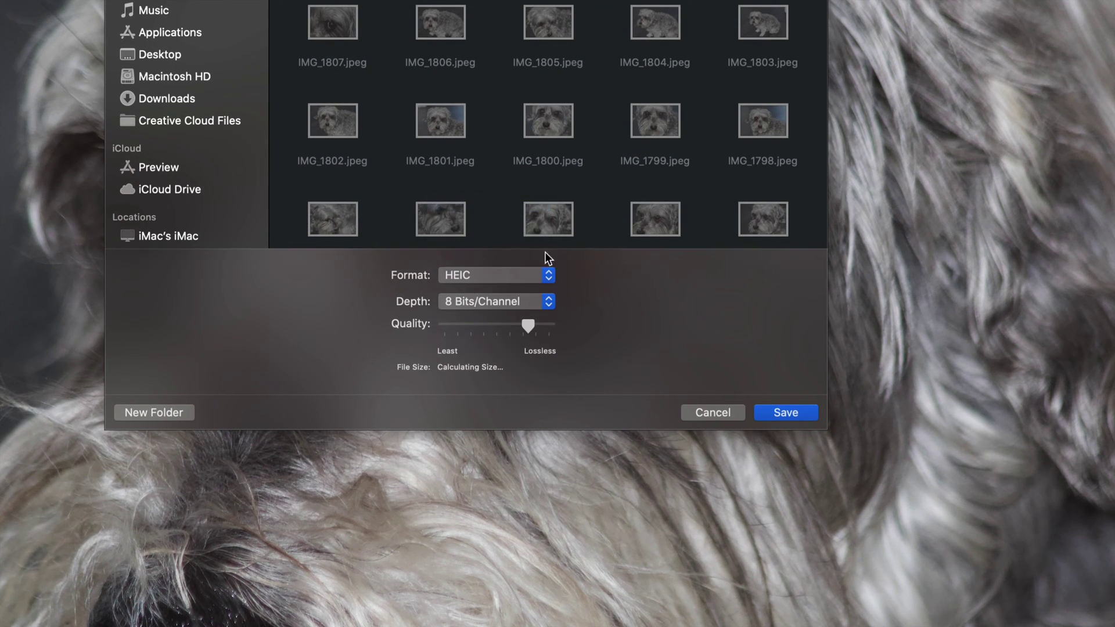
pyautogui.moveTo(533, 322); pyautogui.dragTo(634, 320)
pyautogui.click(799, 413)
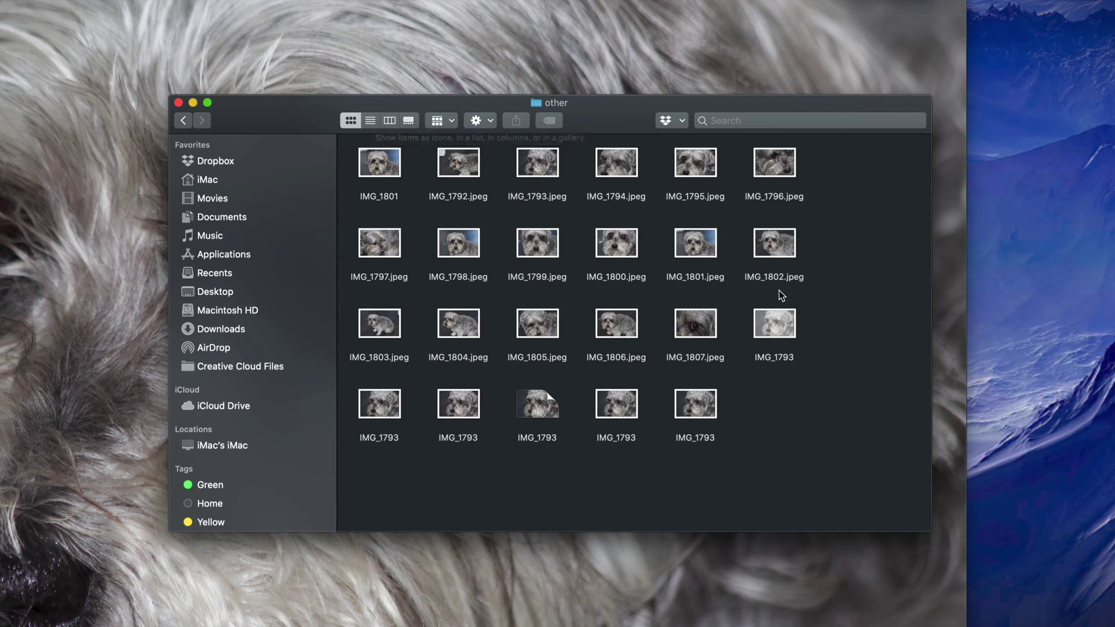
# Step: Check the sizes and kinds of the exported files in the "other" folder as a list, and return to icon view
pyautogui.click(370, 120)
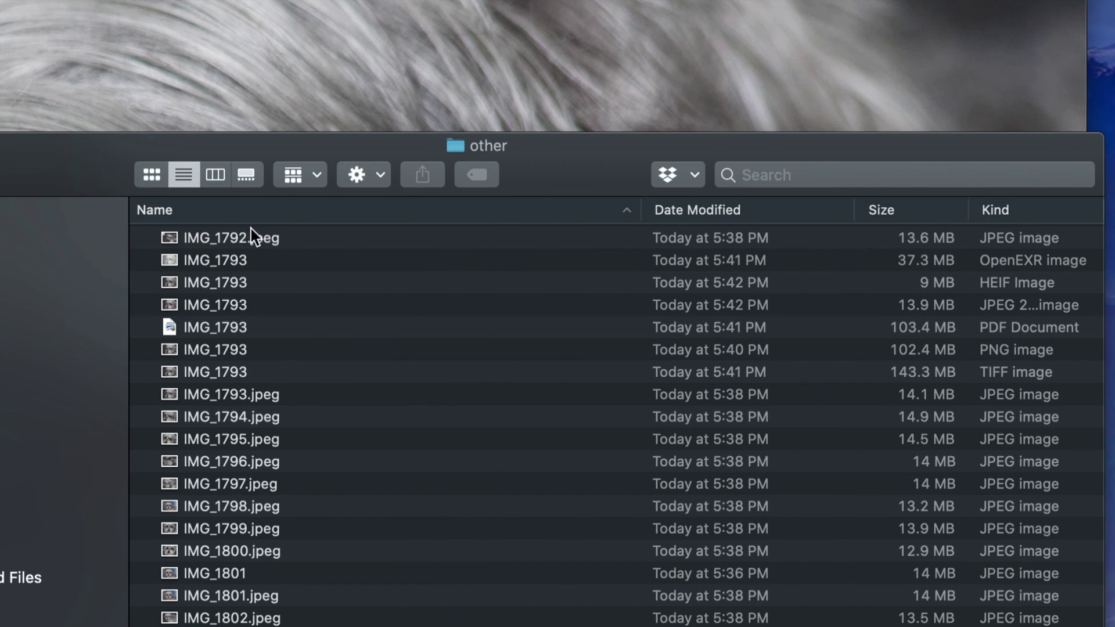
pyautogui.click(151, 174)
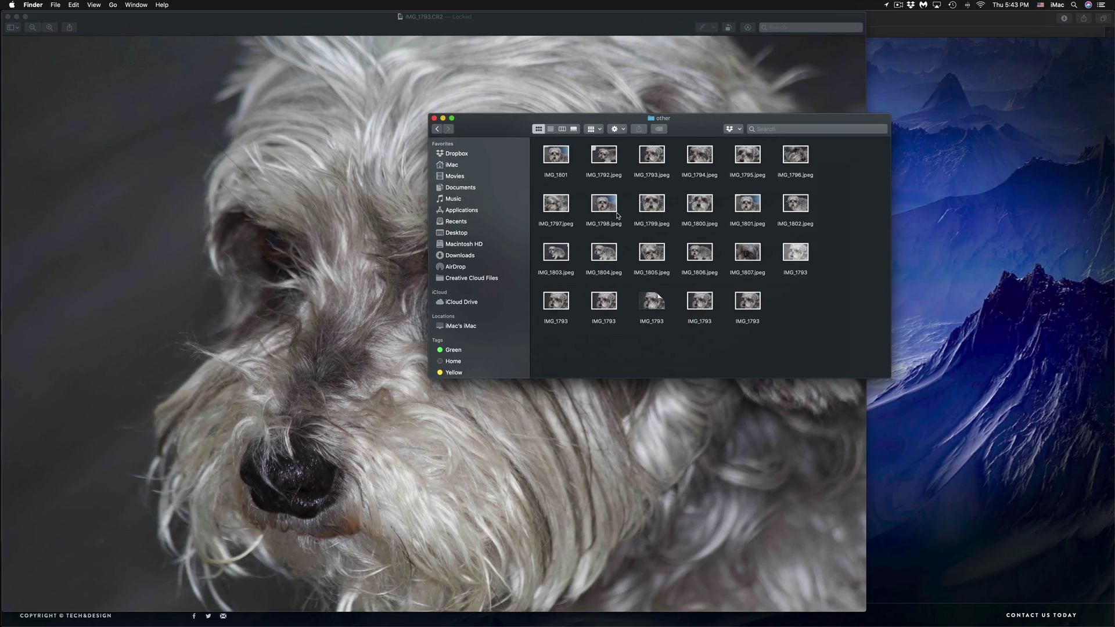
pyautogui.moveTo(709, 131); pyautogui.dragTo(618, 131)
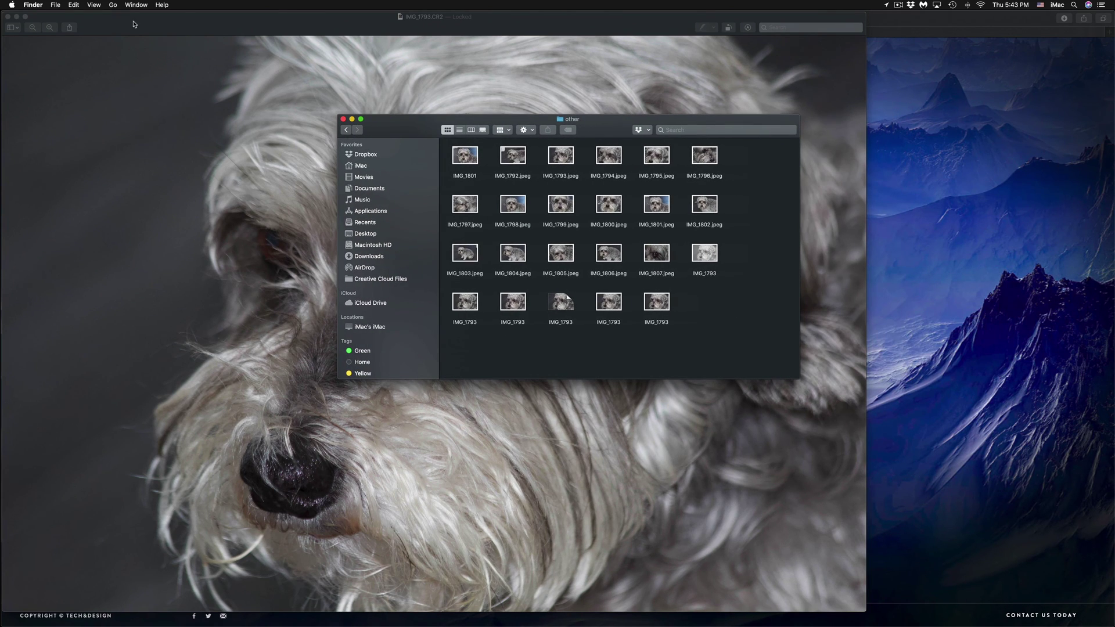
# Step: Switch from the Finder window through Preview to the Tech & Design website in Safari
pyautogui.click(150, 105)
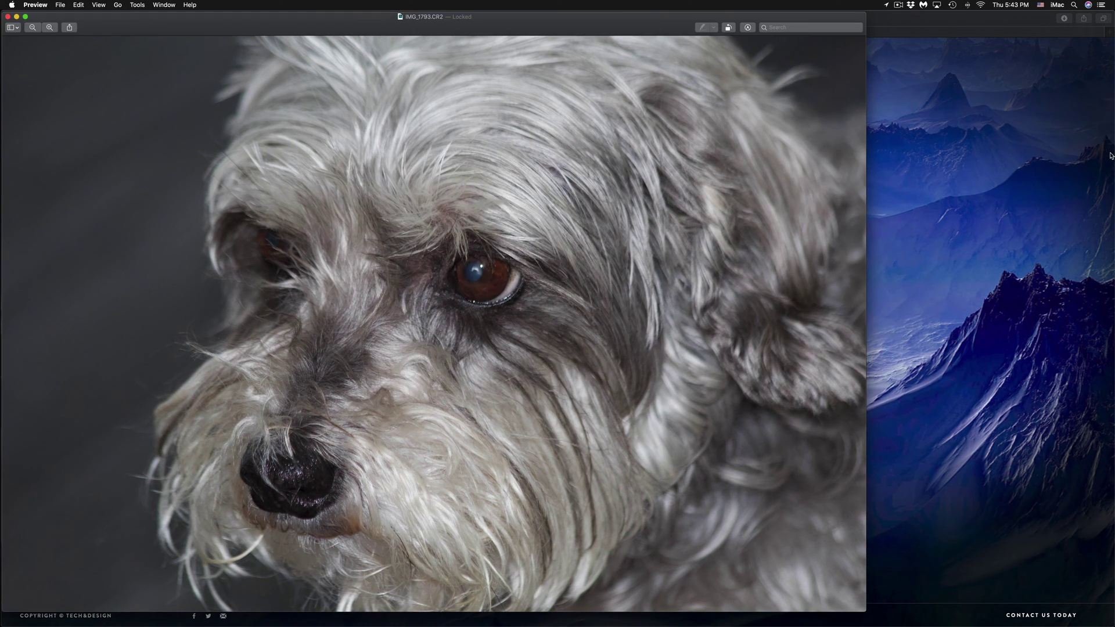
pyautogui.click(1019, 165)
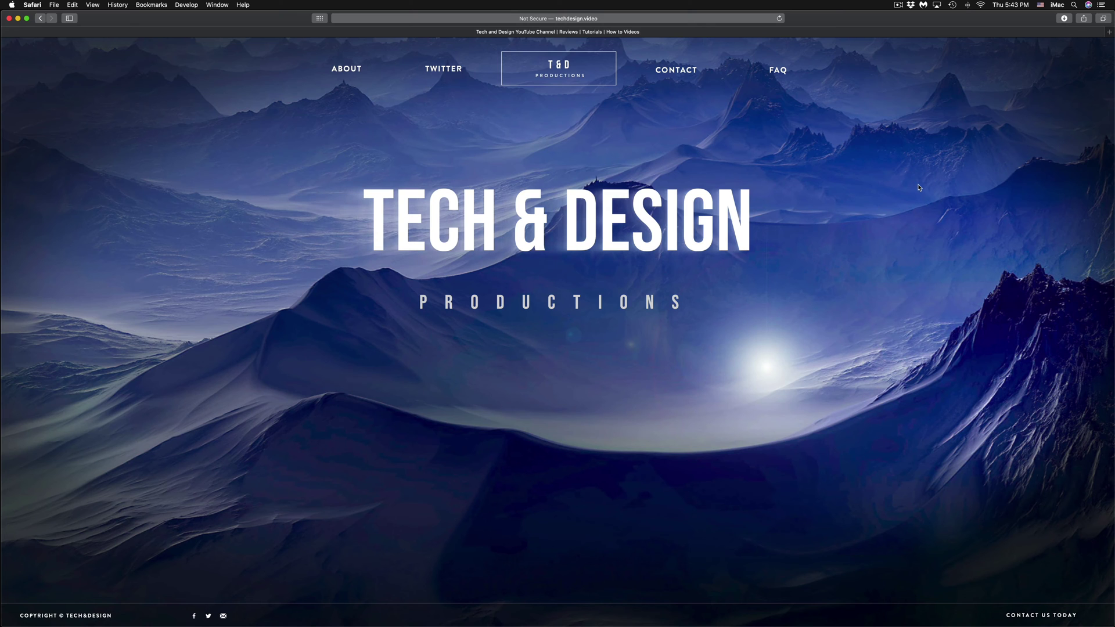